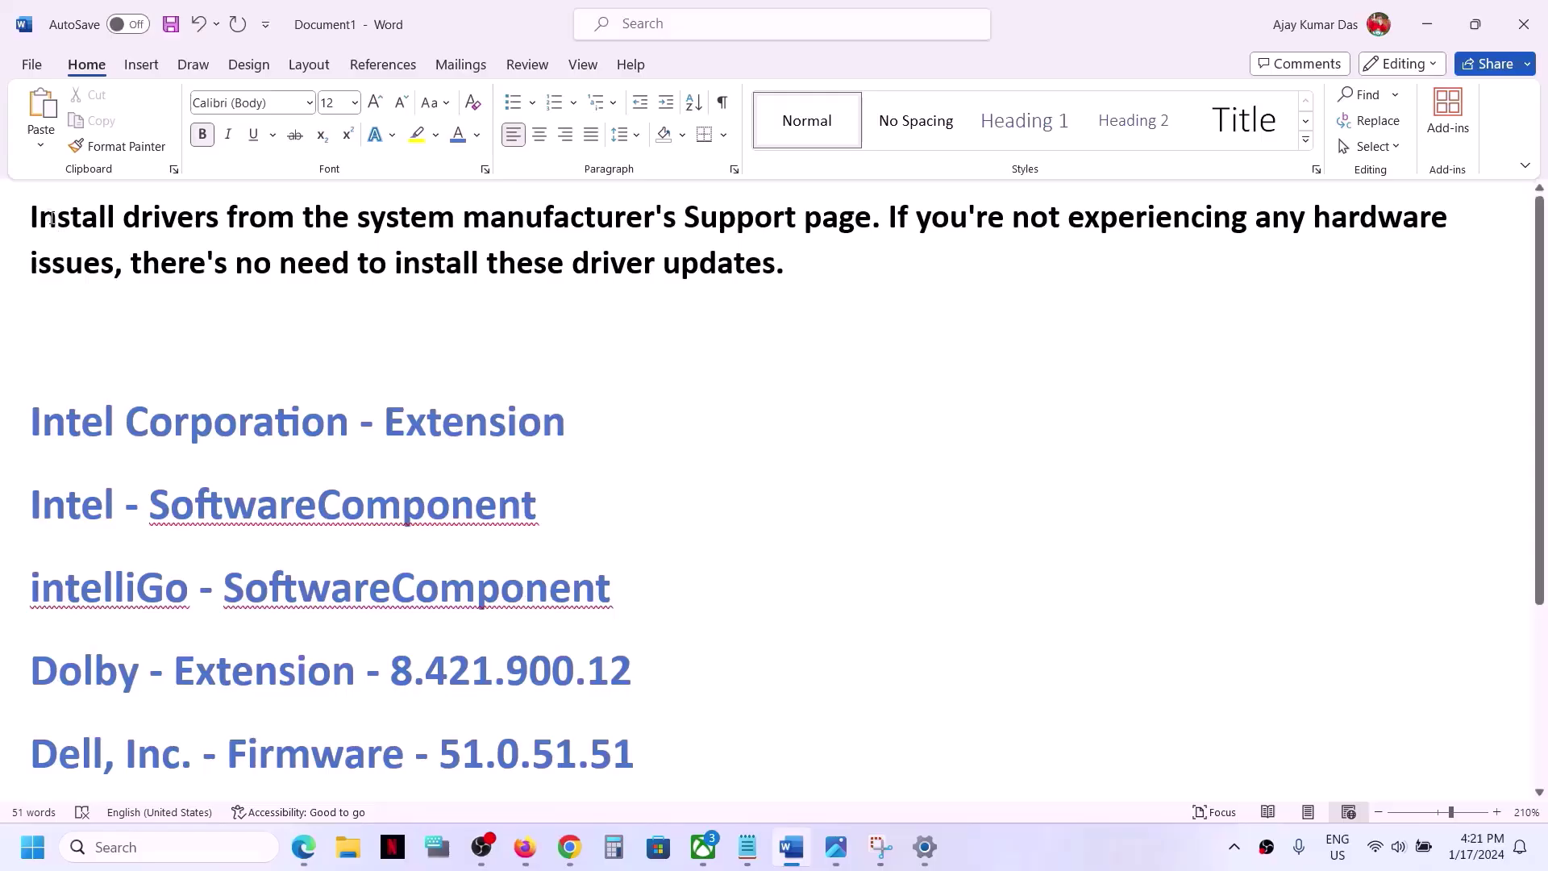
Step: Highlight the manufacturer Support page sentence and view the Realtek install error screenshot
drag(51, 218, 876, 216)
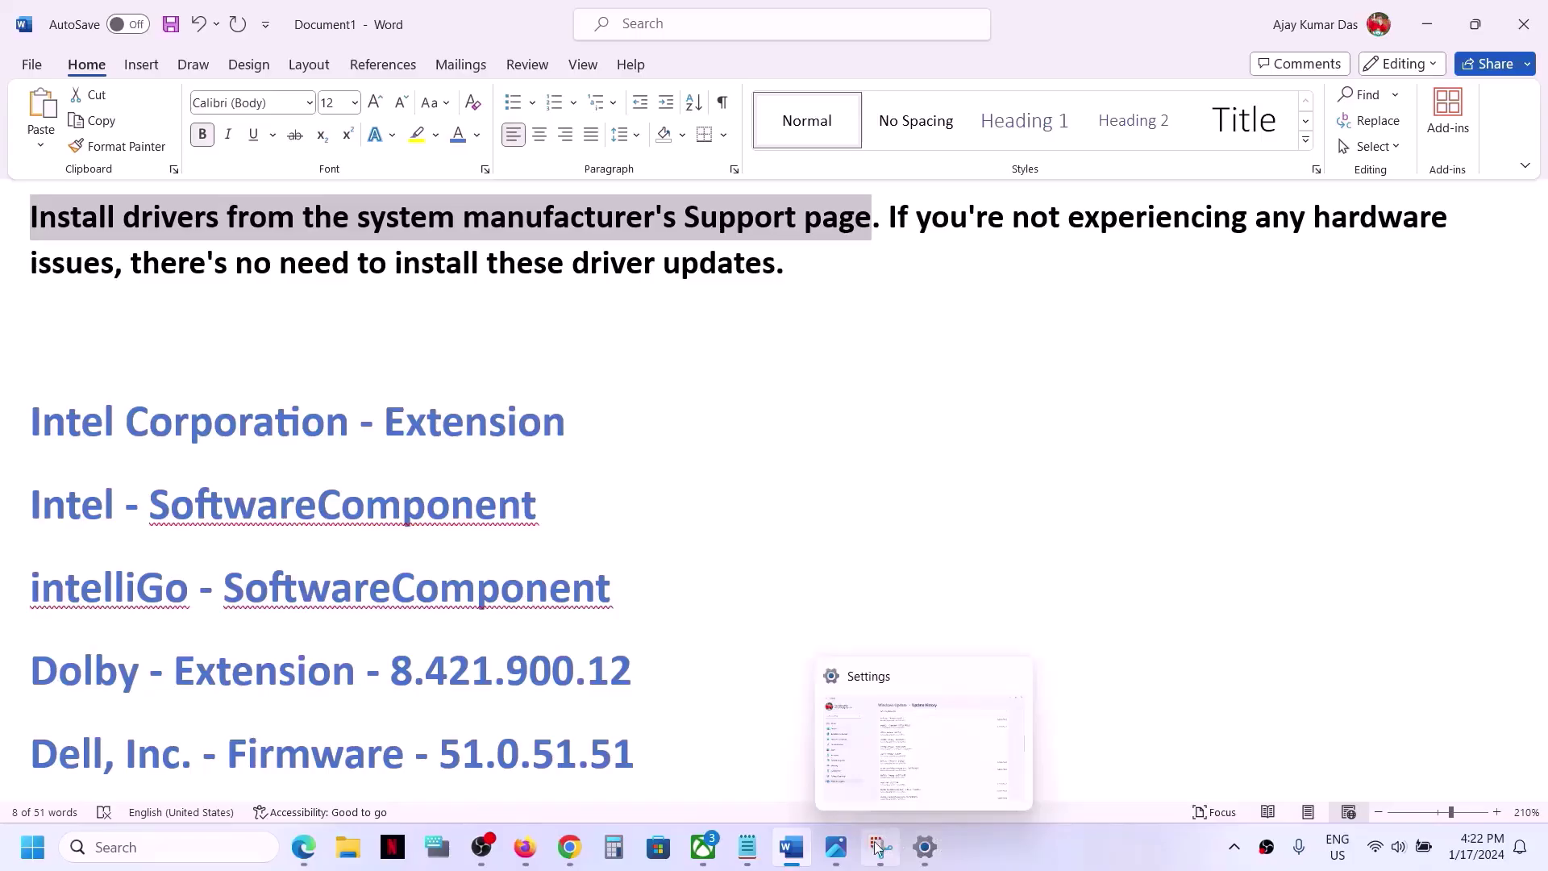
click(836, 847)
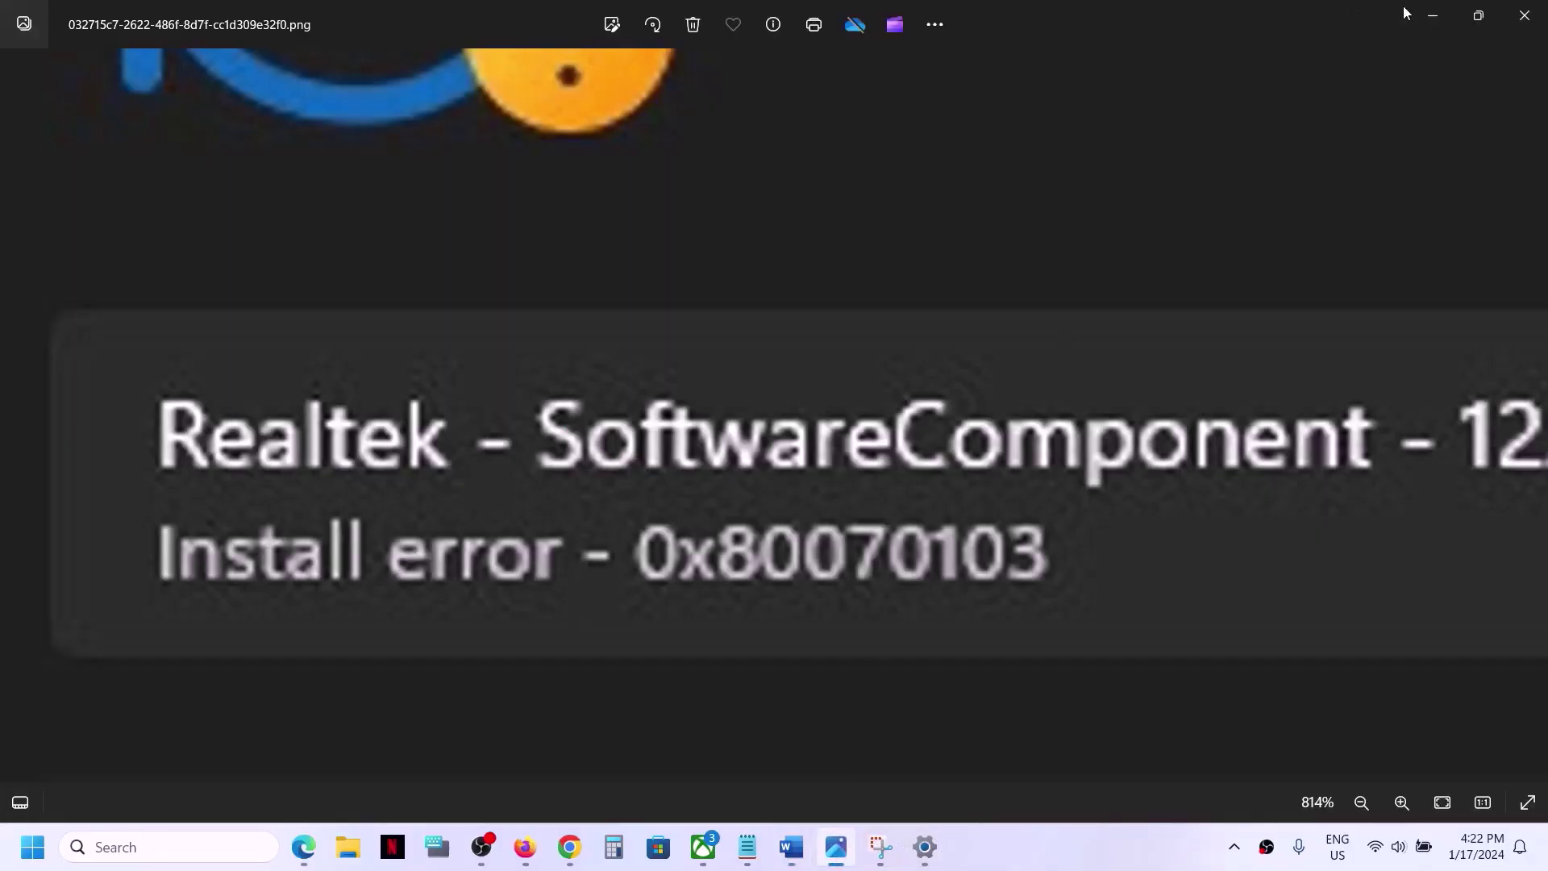
click(1431, 21)
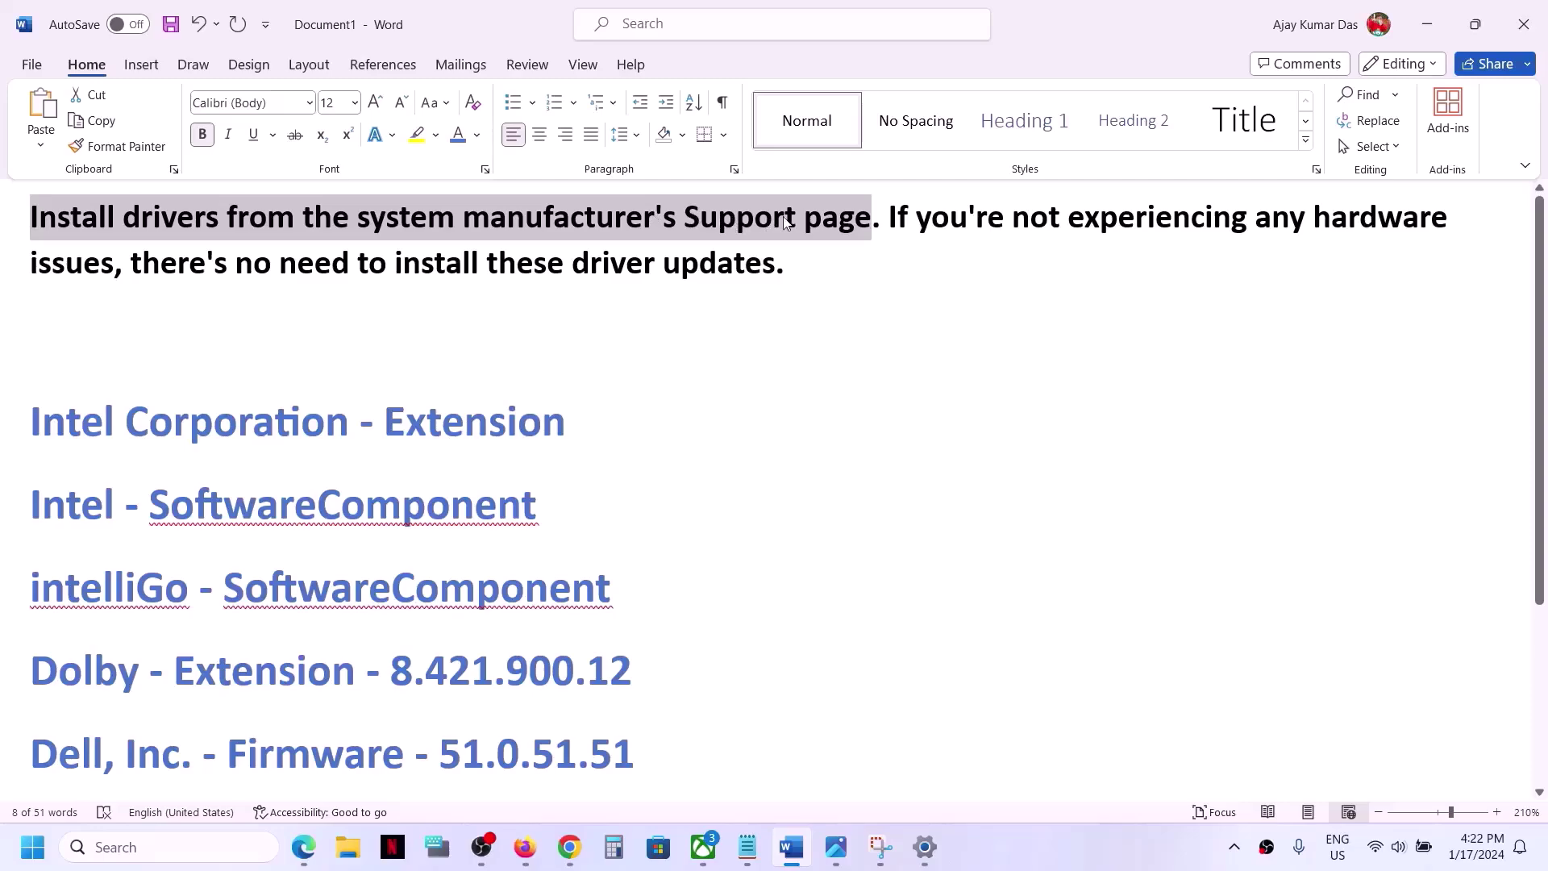
Step: Highlight the hardware-issues sentence, recheck the Realtek screenshot, and return to the Google results
drag(891, 216, 163, 298)
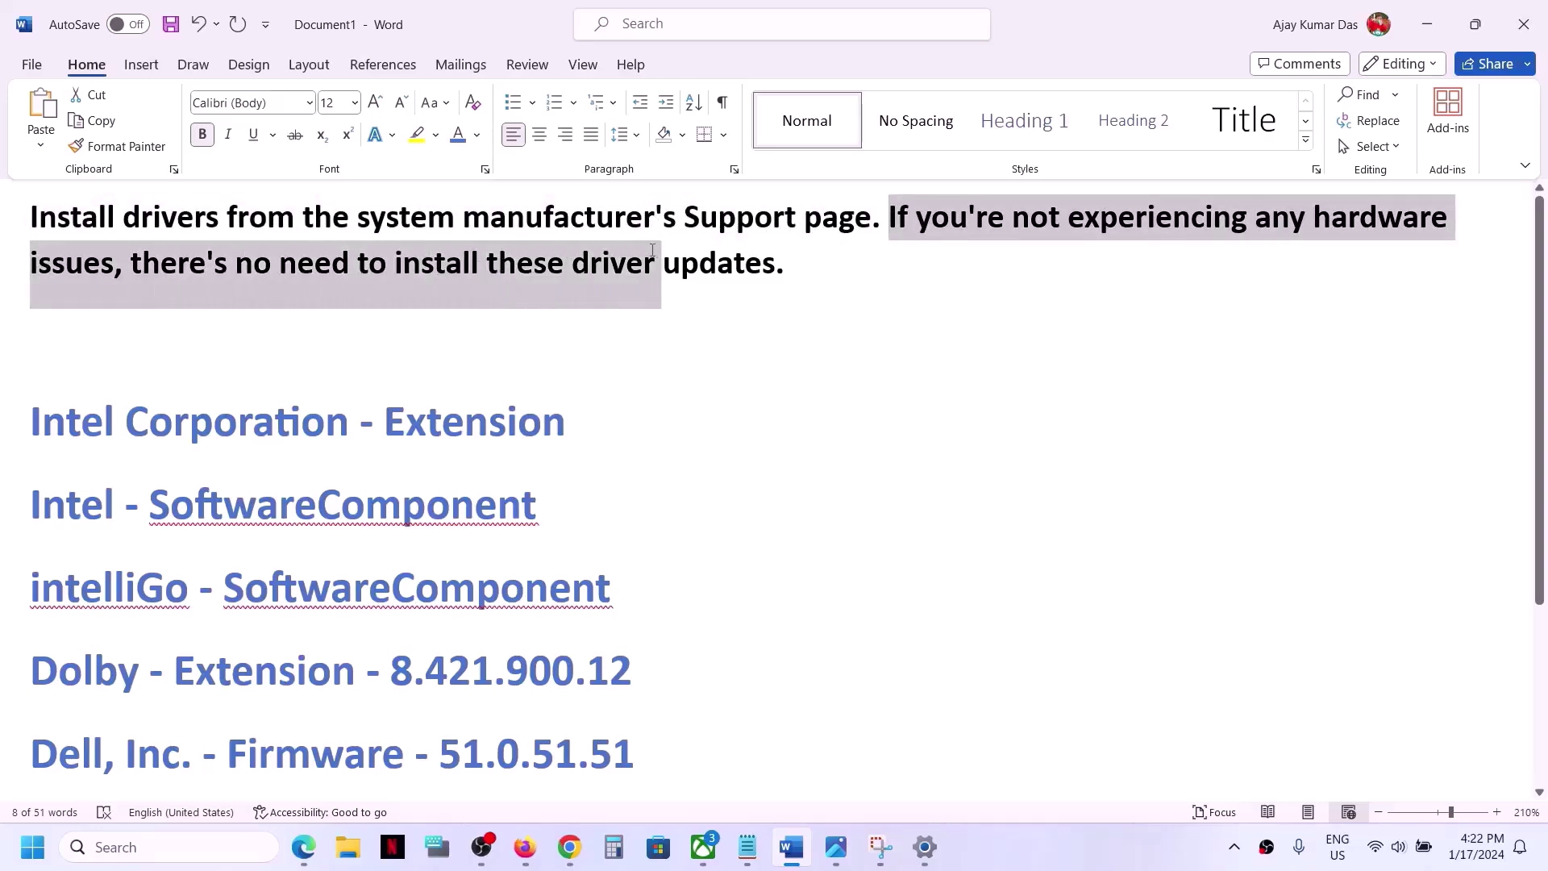
drag(164, 299, 775, 298)
scroll(617, 376, down, 2)
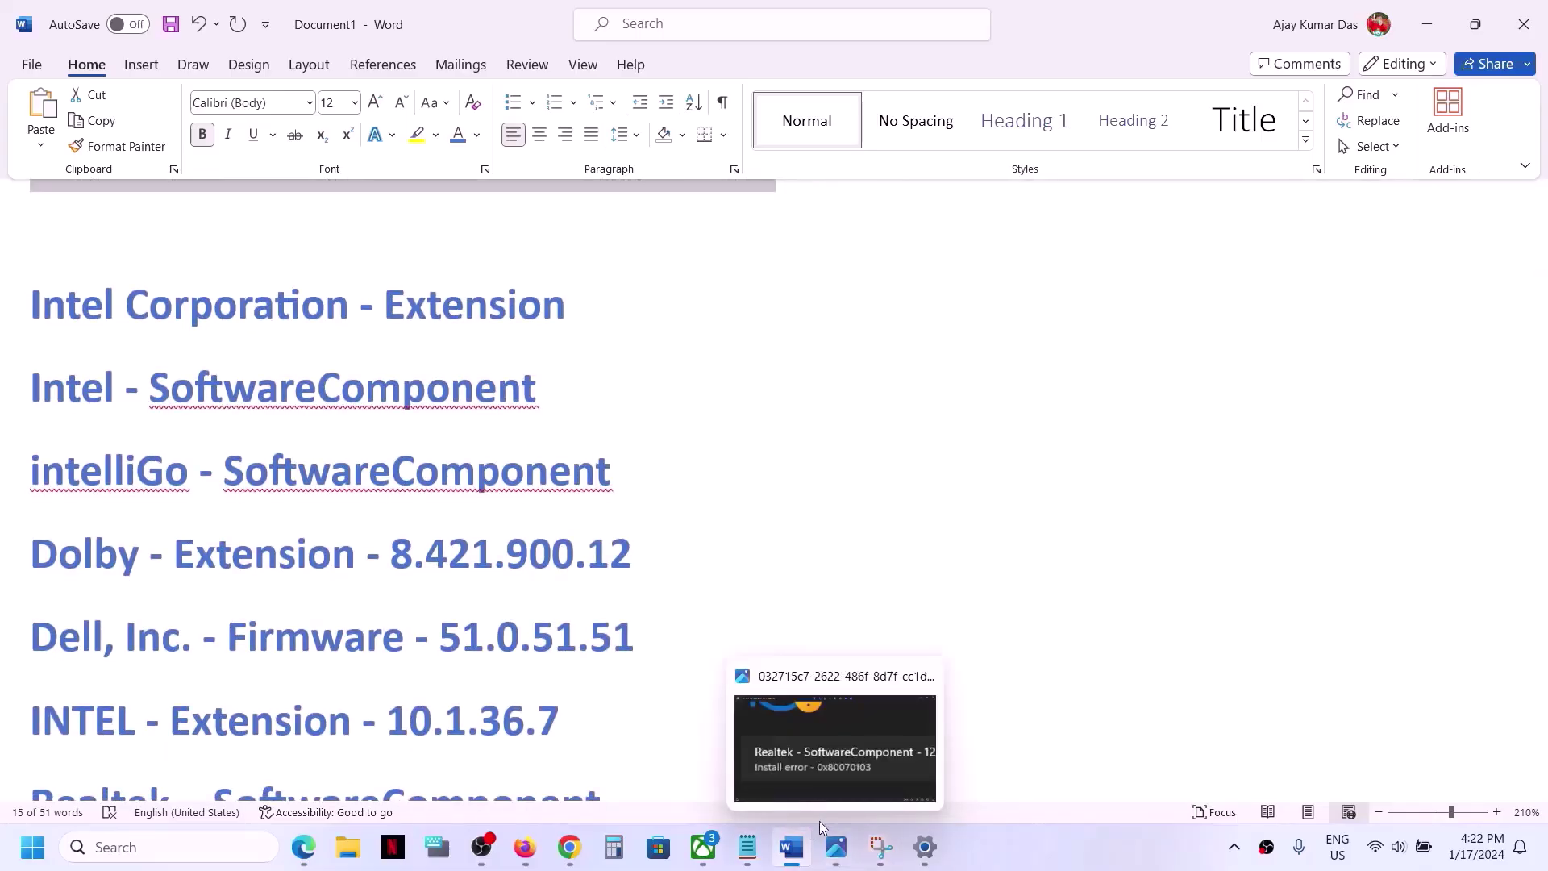
click(835, 847)
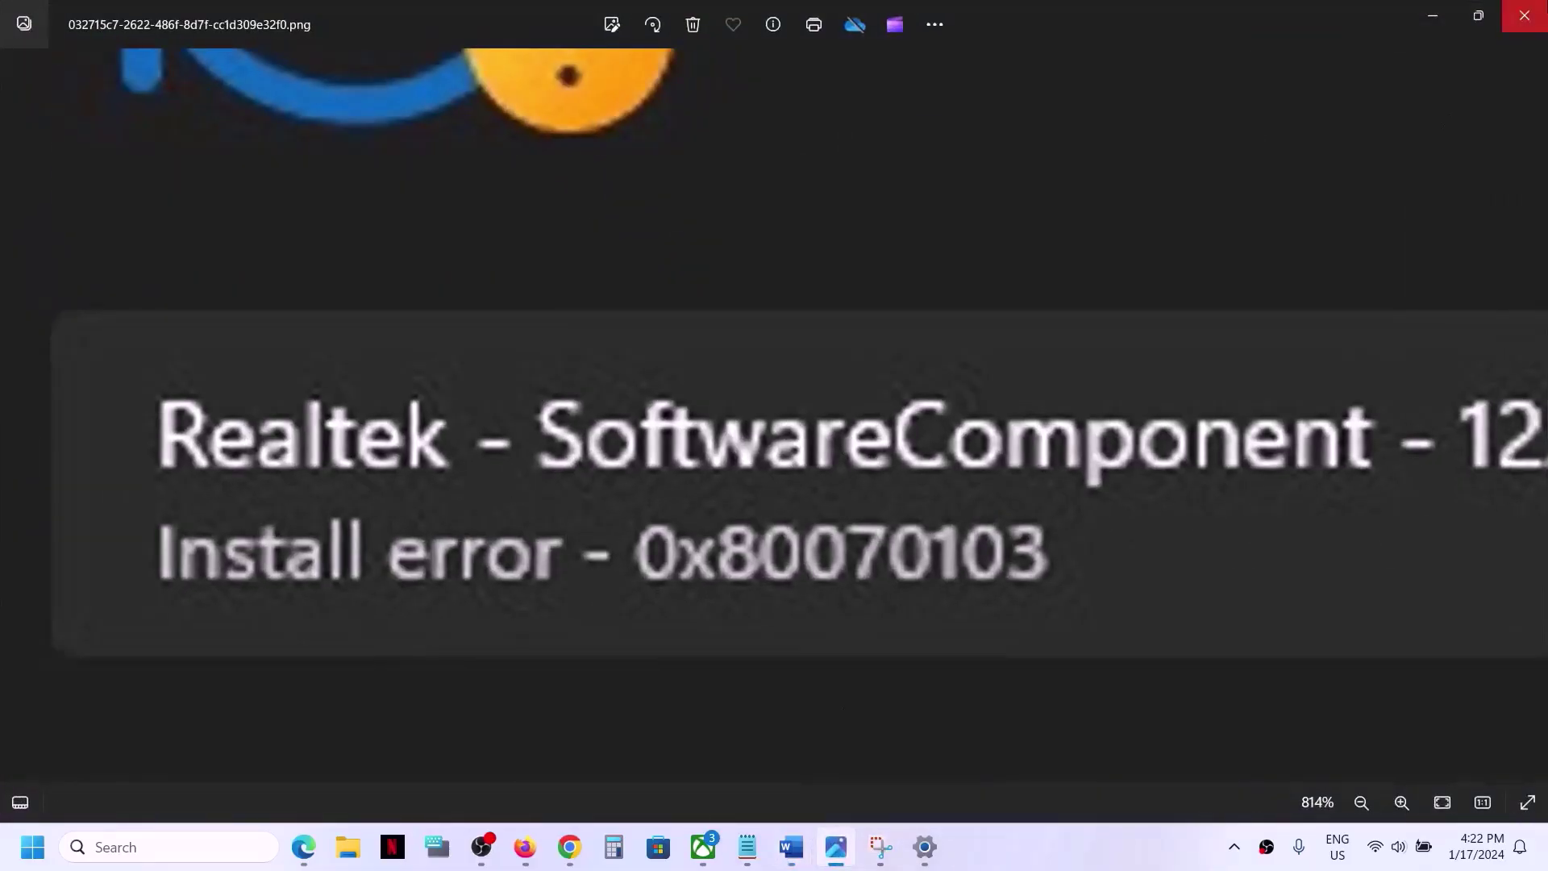
click(1438, 16)
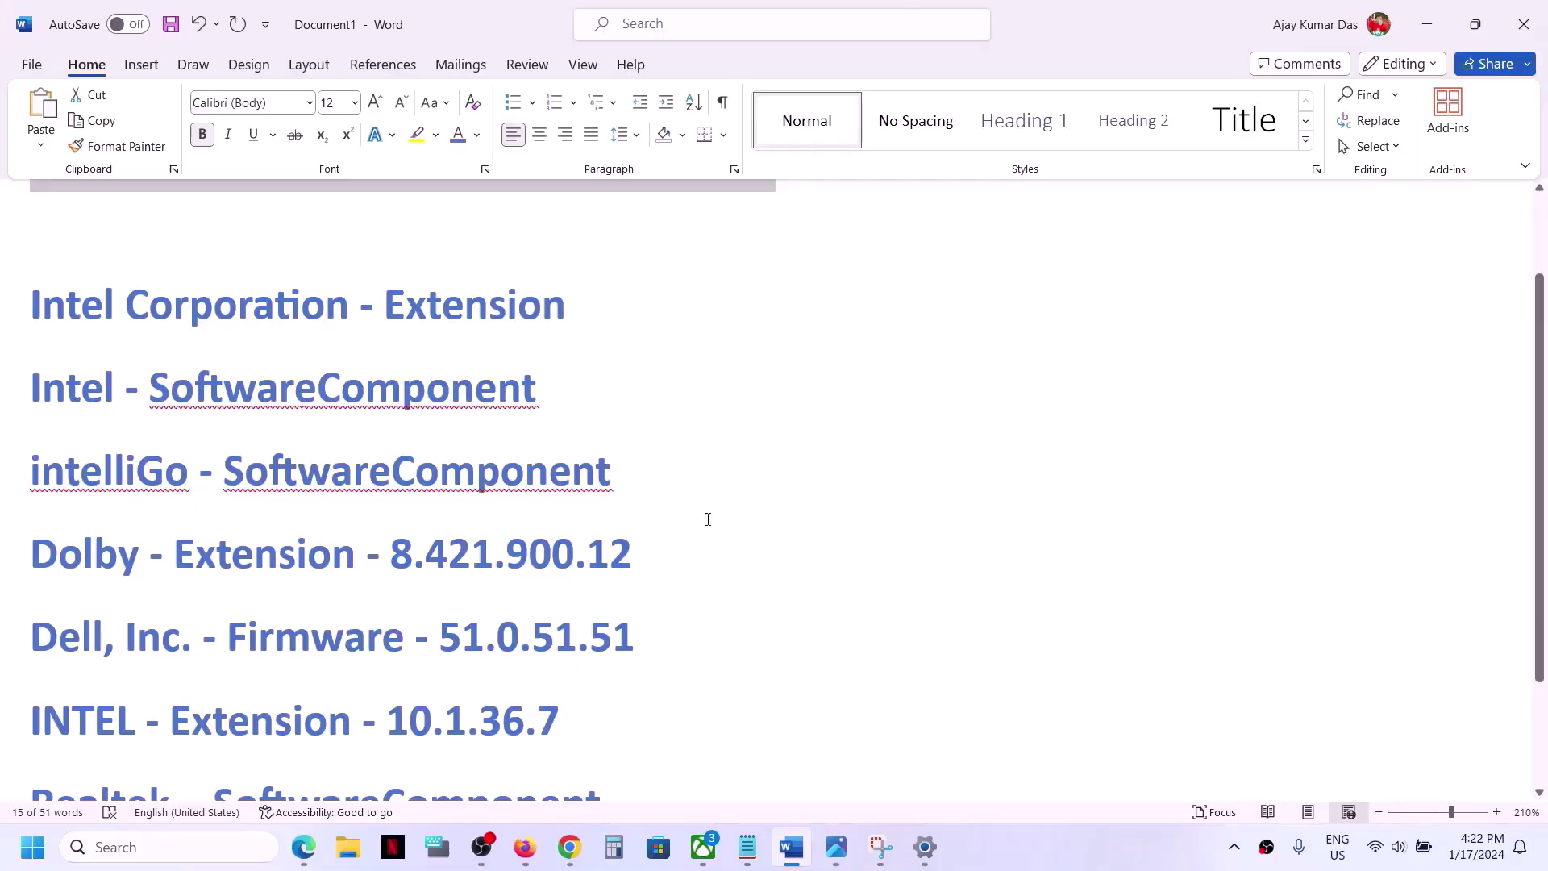
scroll(763, 490, up, 1)
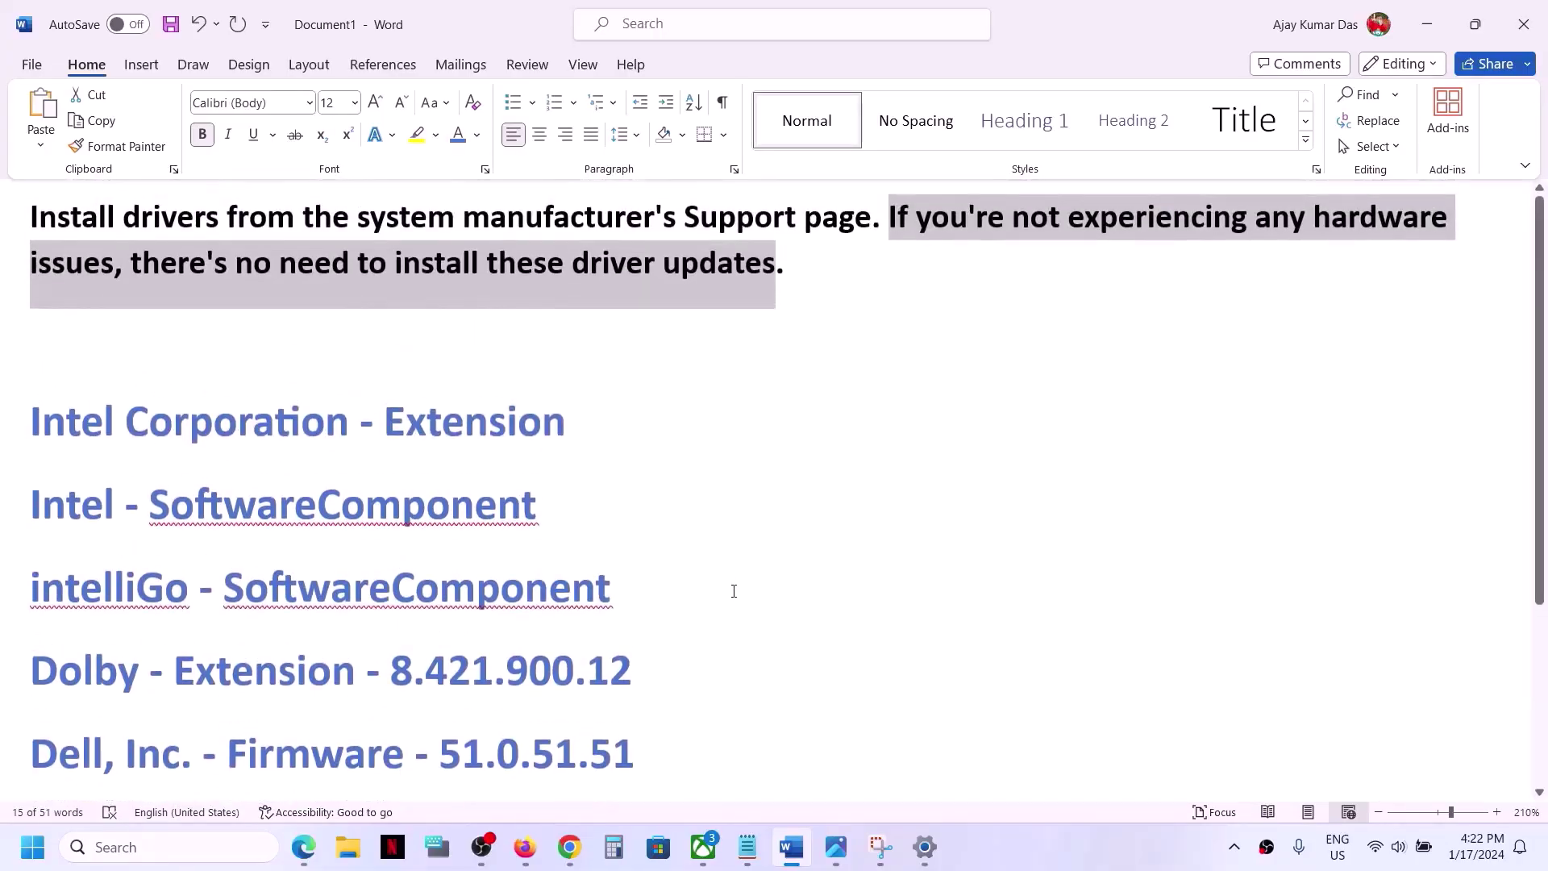
click(567, 851)
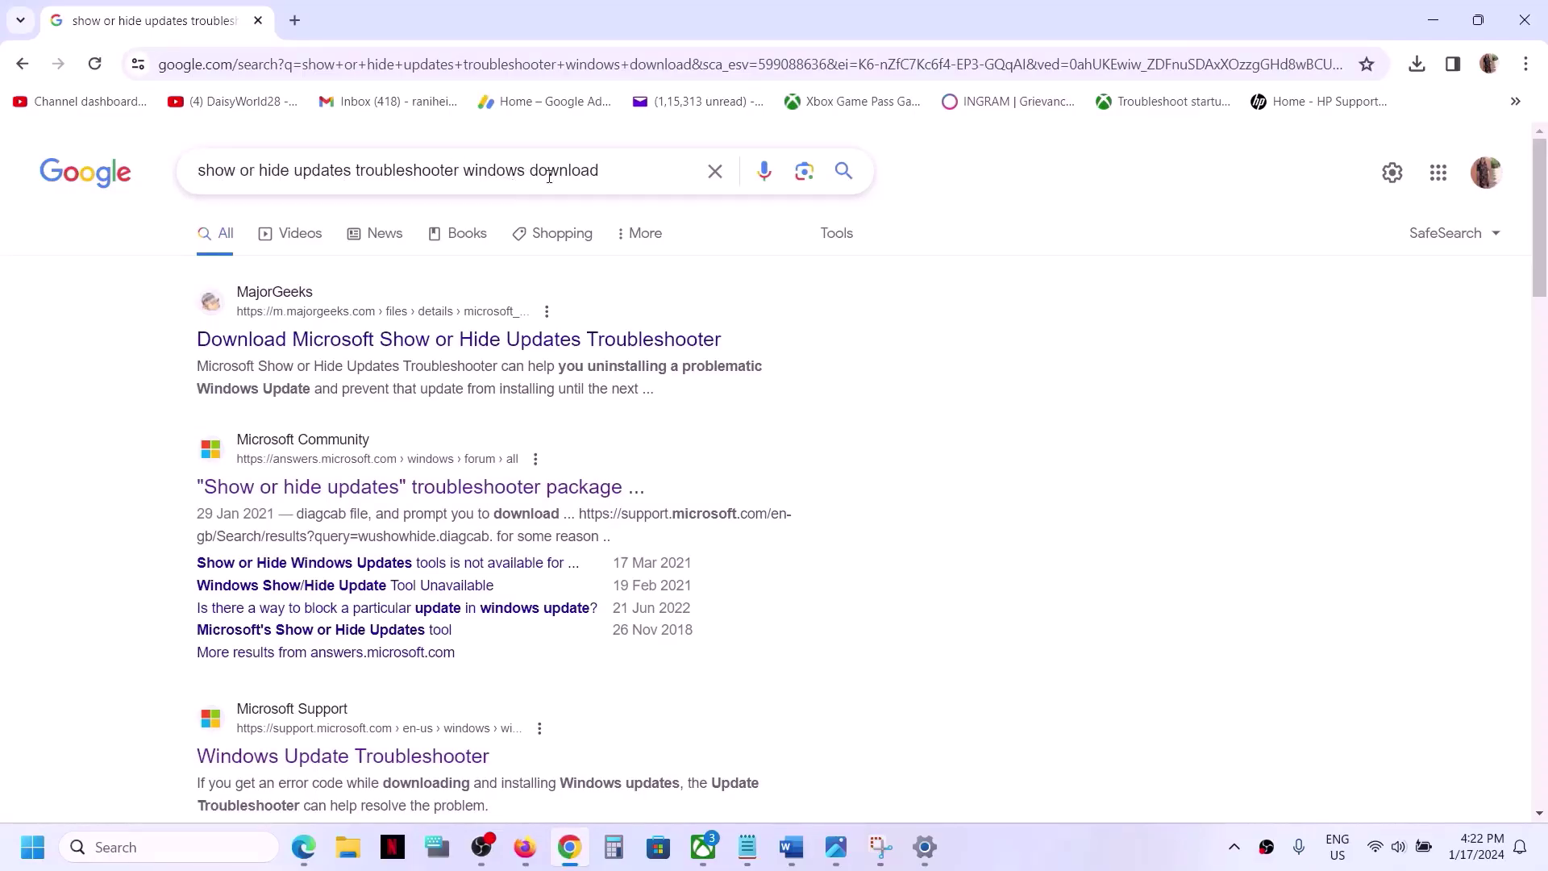
Step: Rerun the troubleshooter download search, confirm wushowhide.diagcab downloaded, and open File Explorer
click(627, 170)
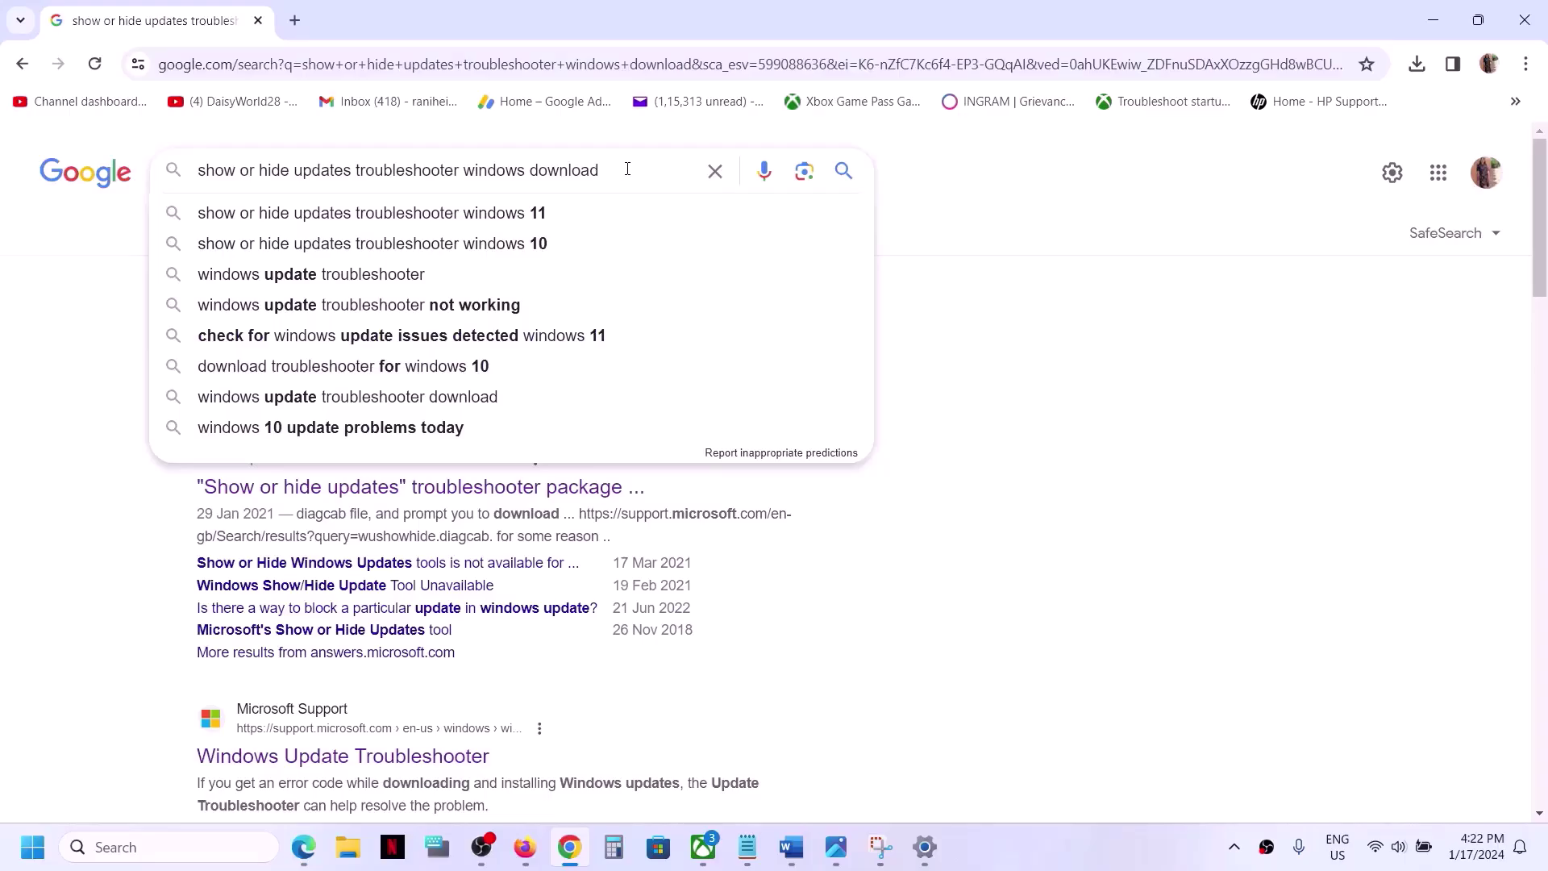
click(844, 170)
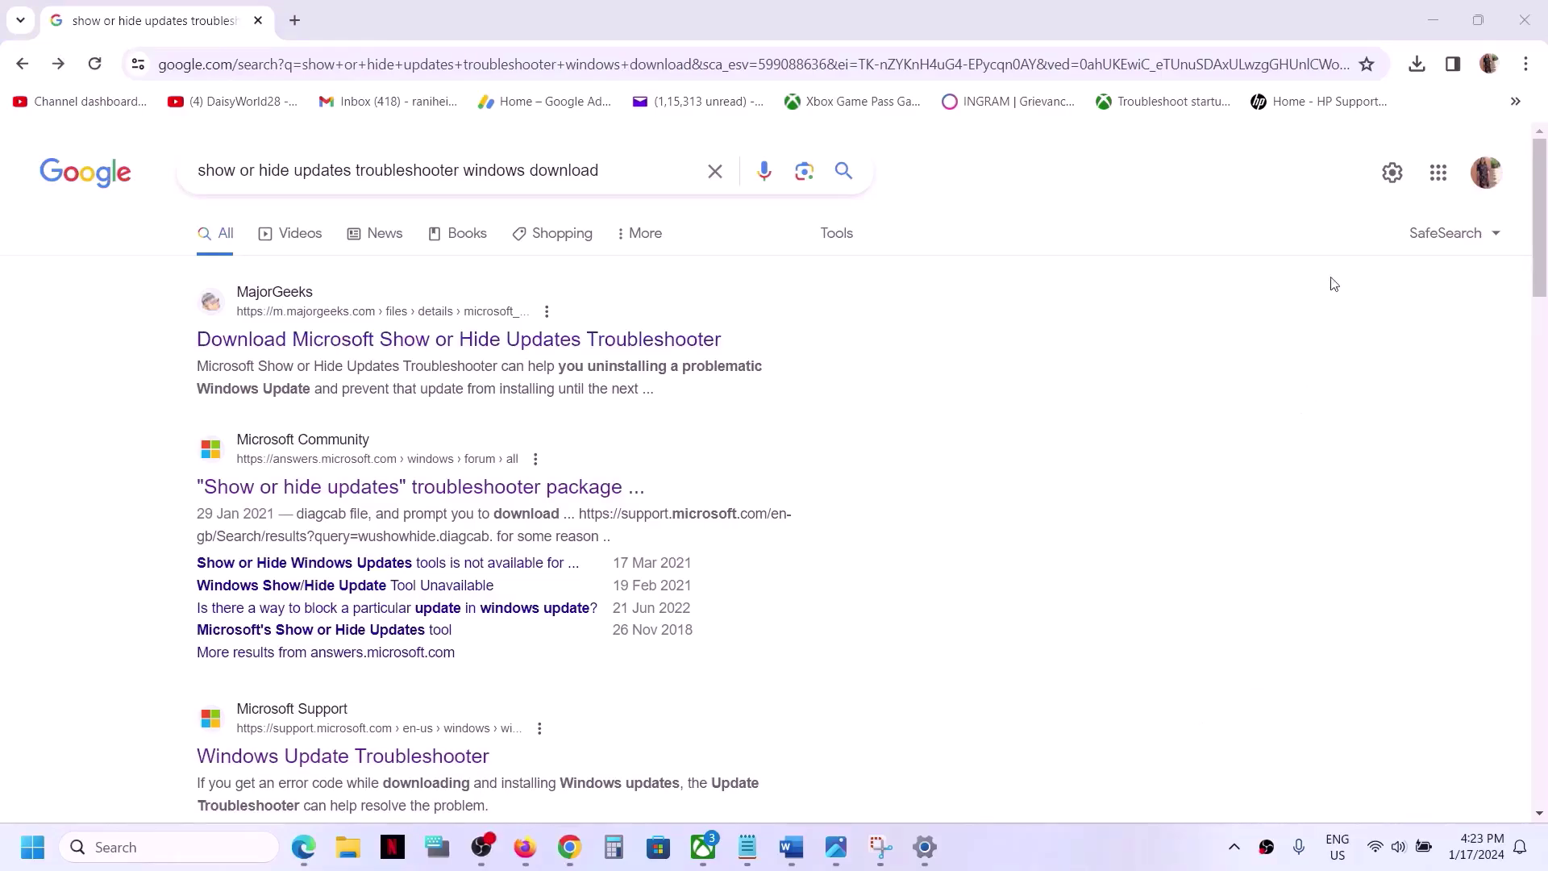
click(1416, 64)
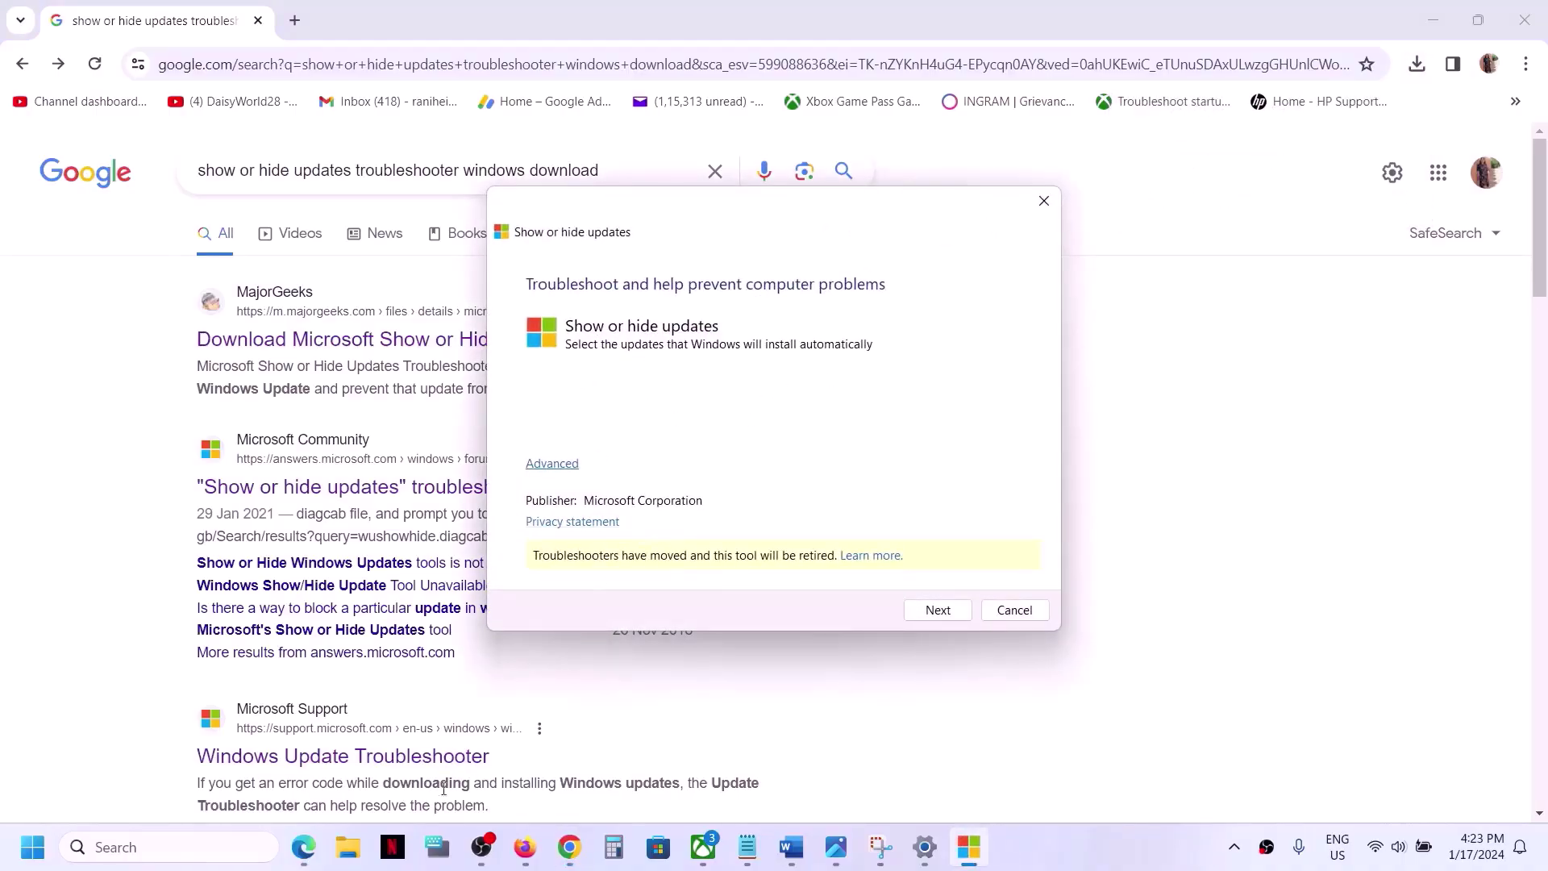
click(347, 847)
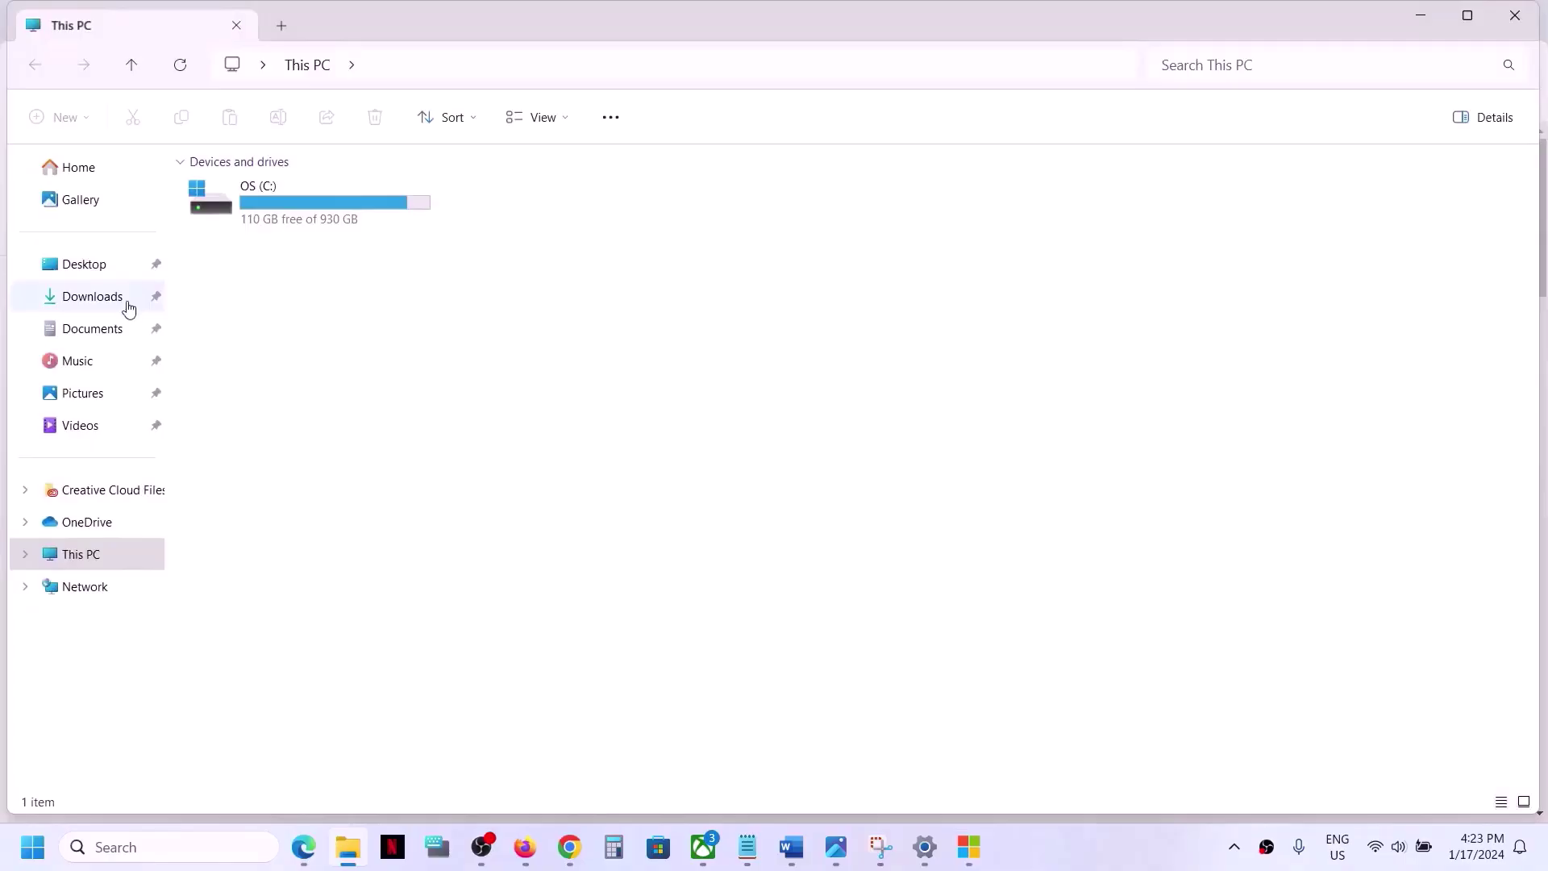
Step: Launch wushowhide.diagcab from the Downloads folder
click(116, 312)
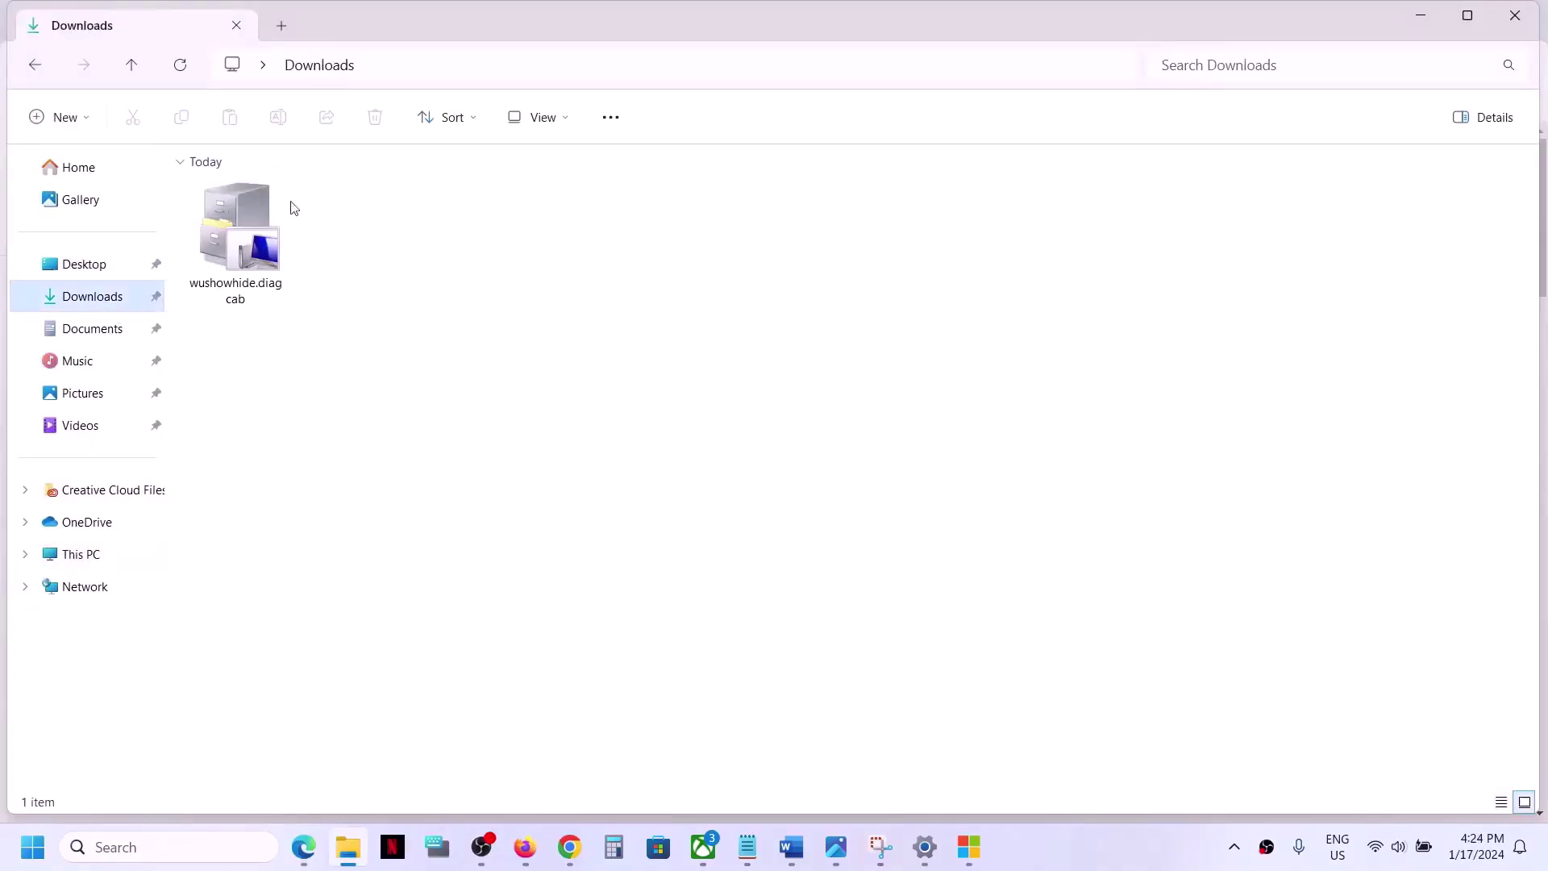
double_click(263, 260)
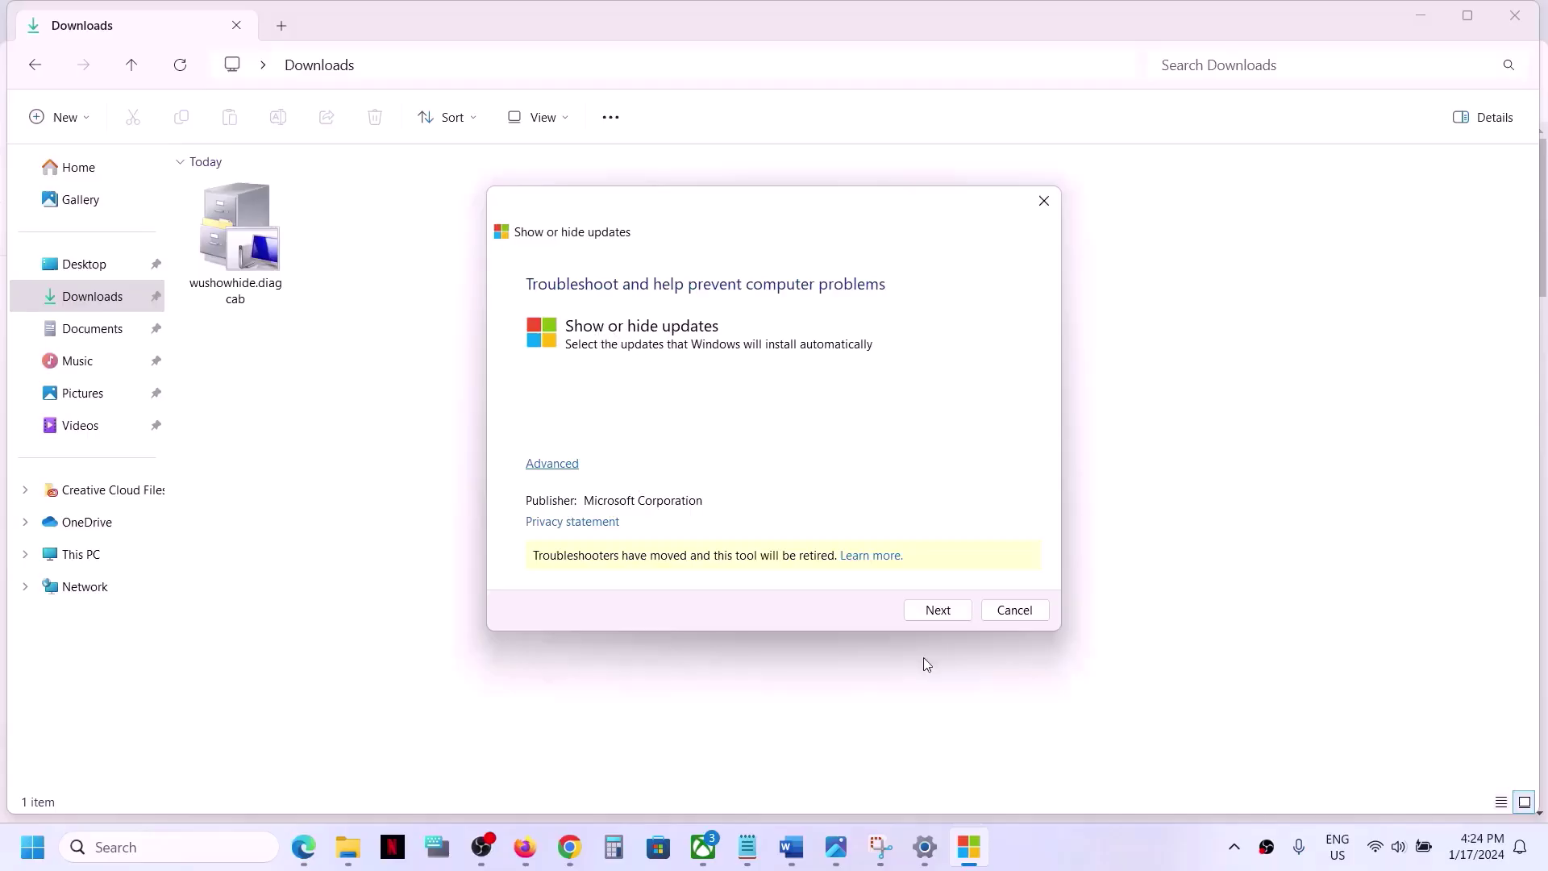
Step: Detect updates and choose Hide updates to list the hideable driver updates
click(946, 615)
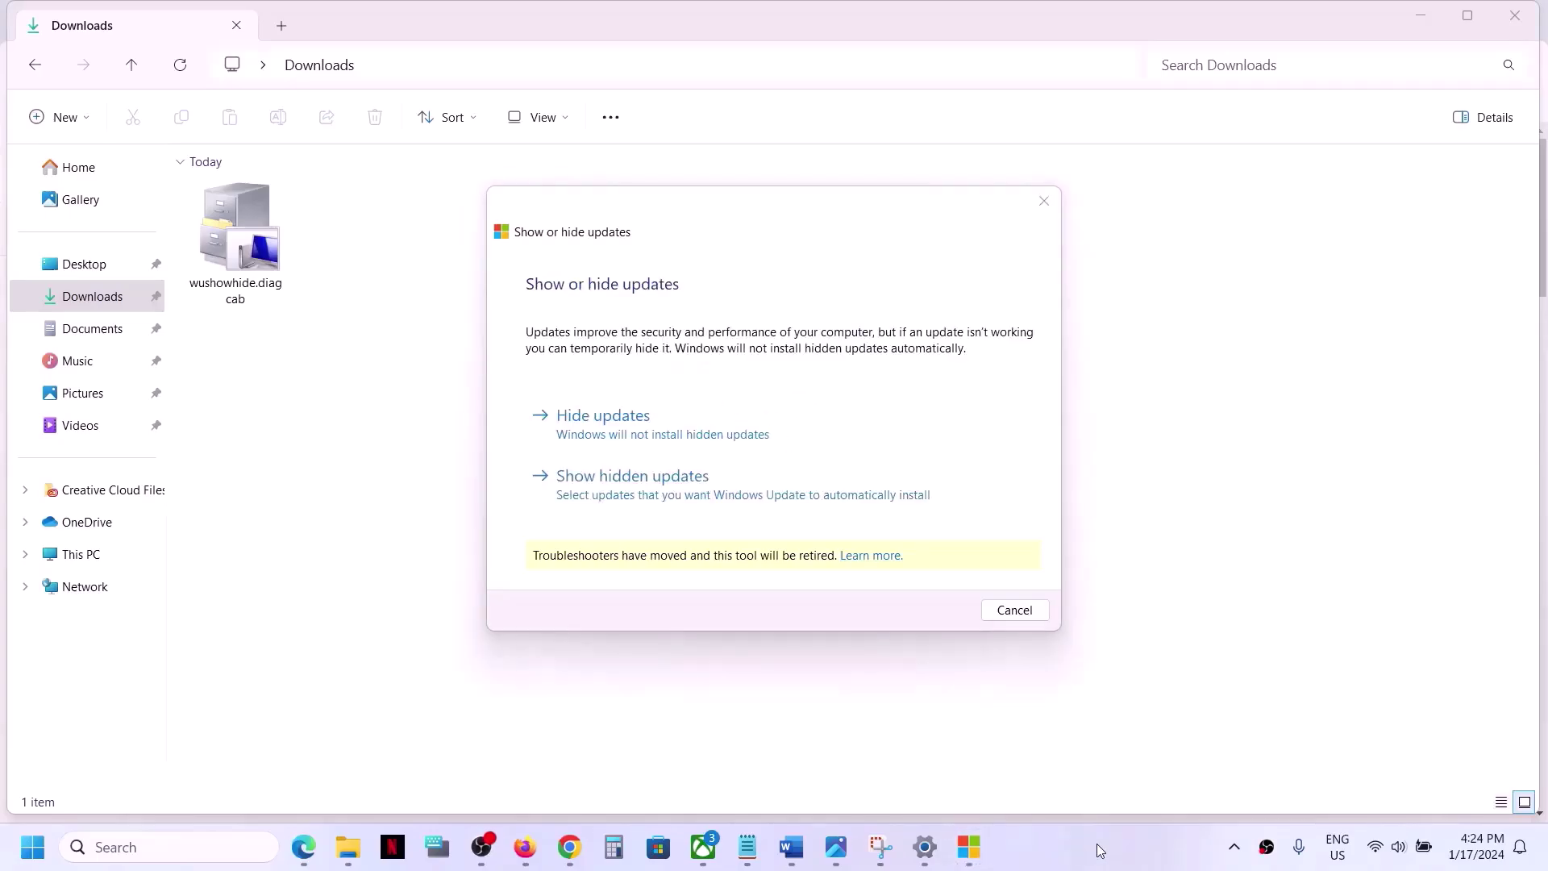
click(642, 436)
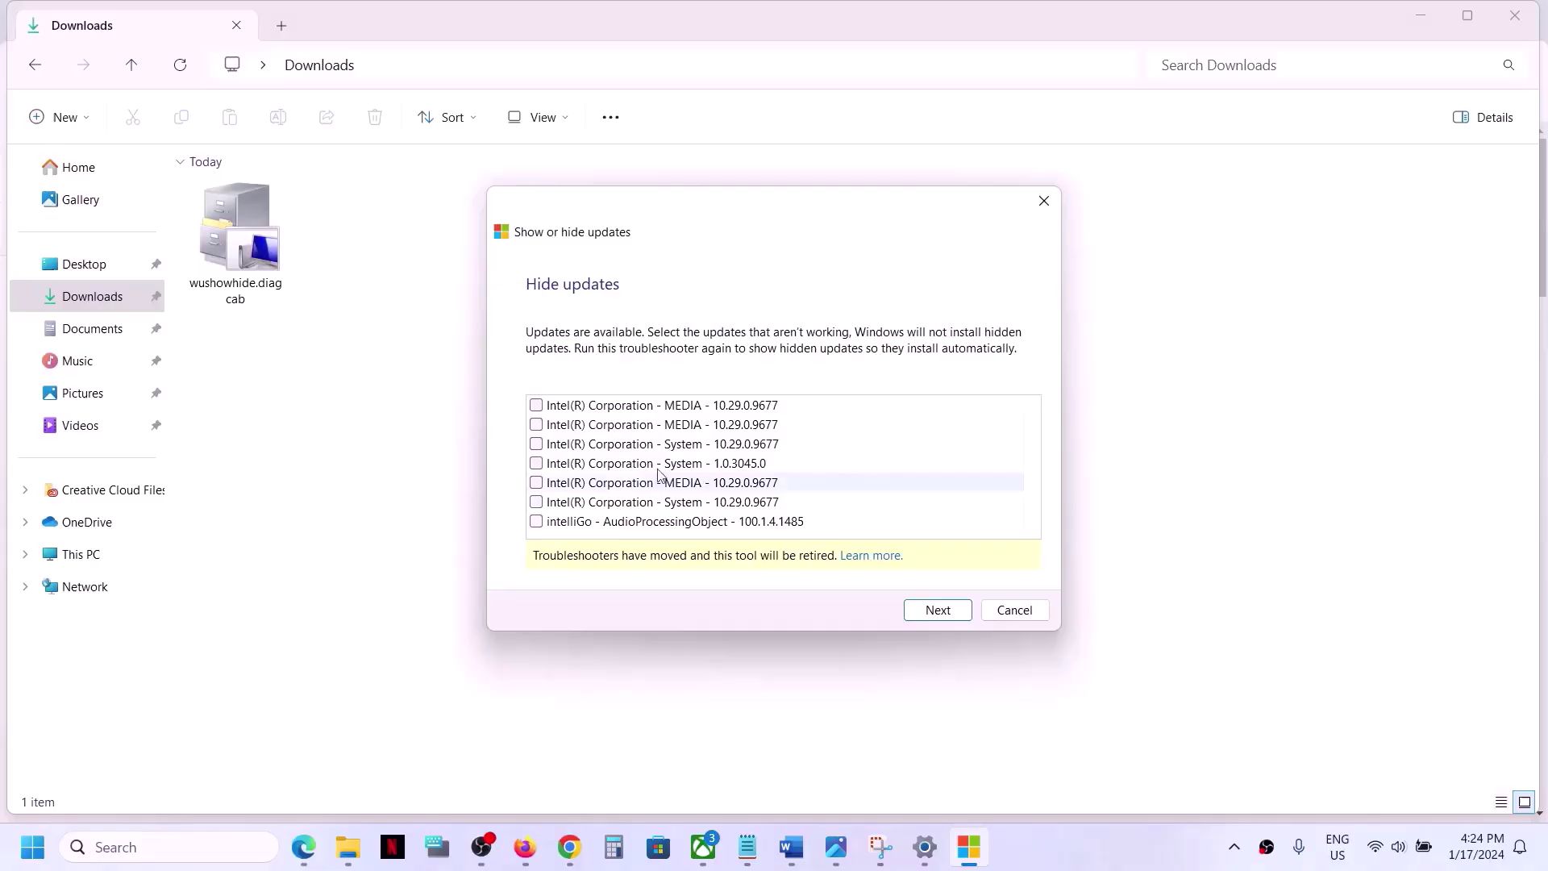
click(799, 854)
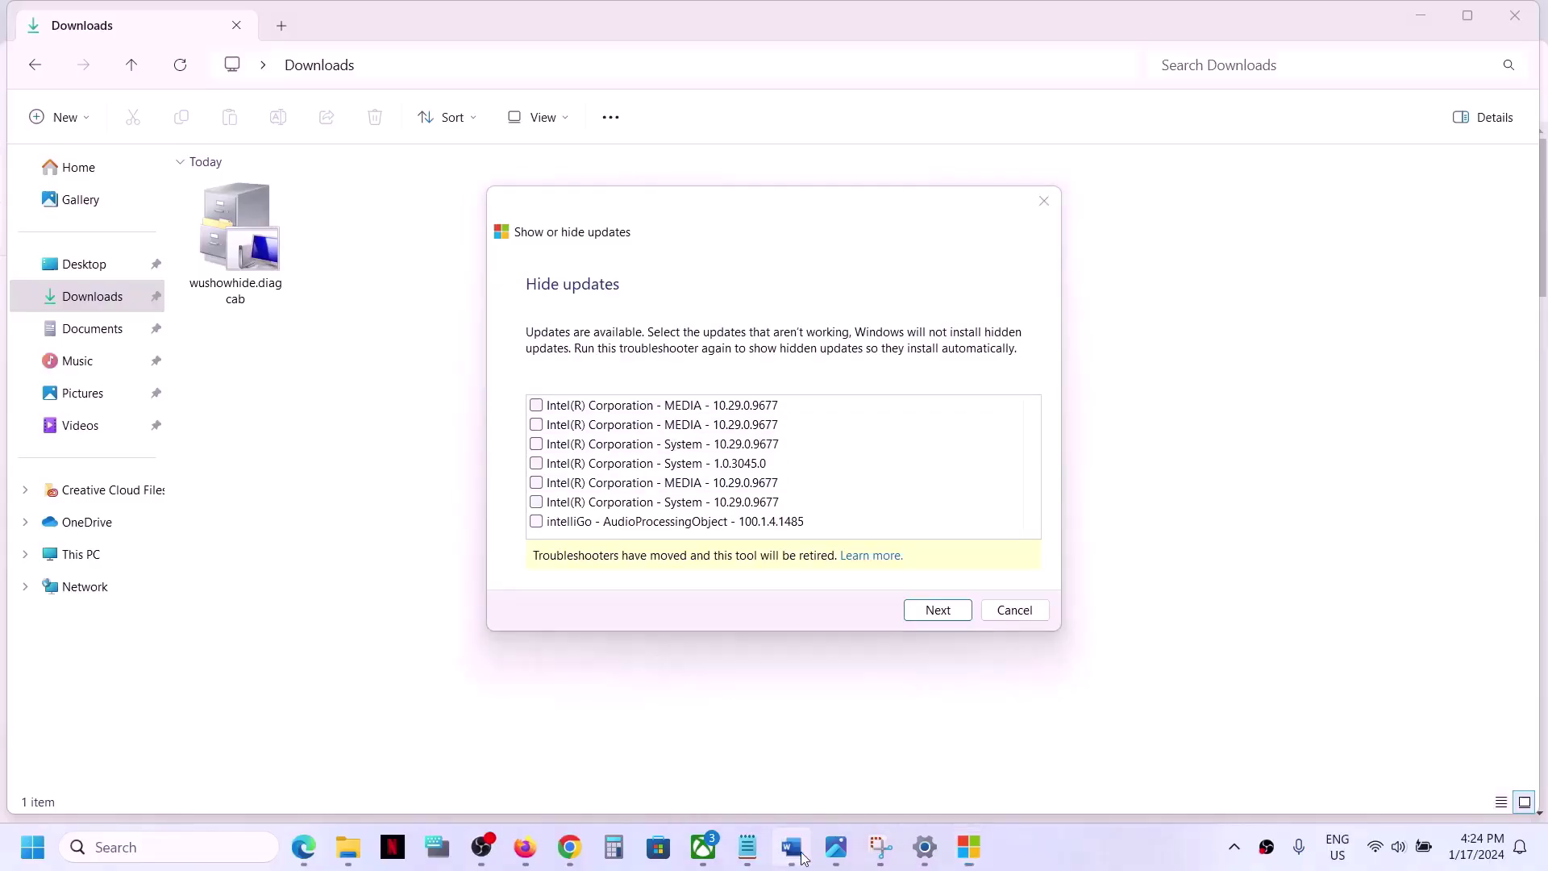
scroll(373, 501, down, 5)
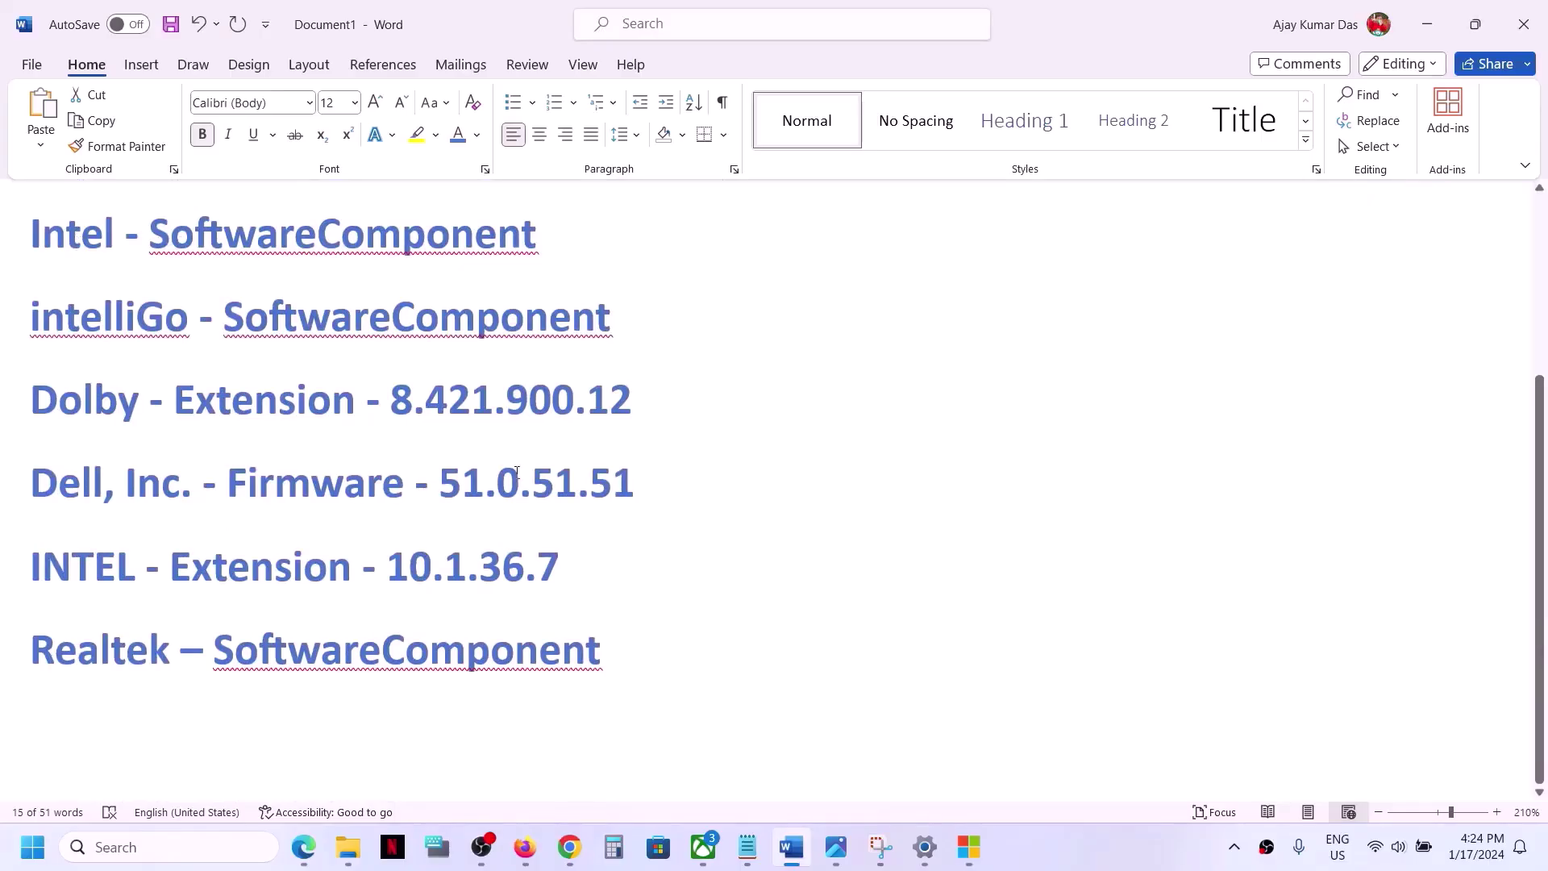
scroll(517, 472, up, 2)
scroll(516, 472, up, 3)
click(1433, 21)
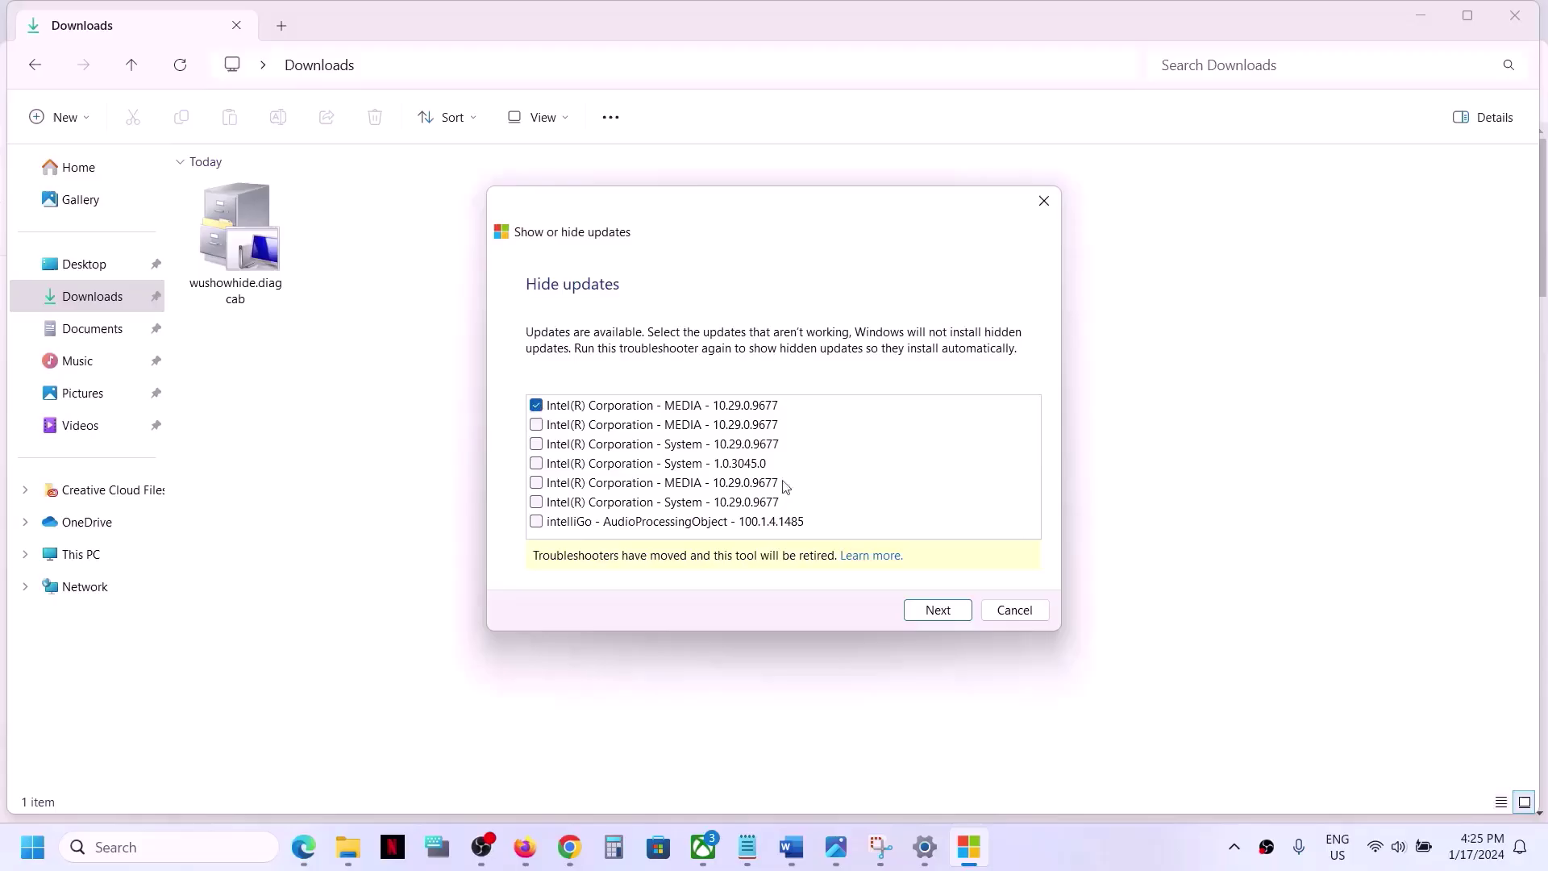
Step: Hide the Intel MEDIA 10.29.0.9677 update, close the troubleshooter, and open Settings from Start
click(939, 611)
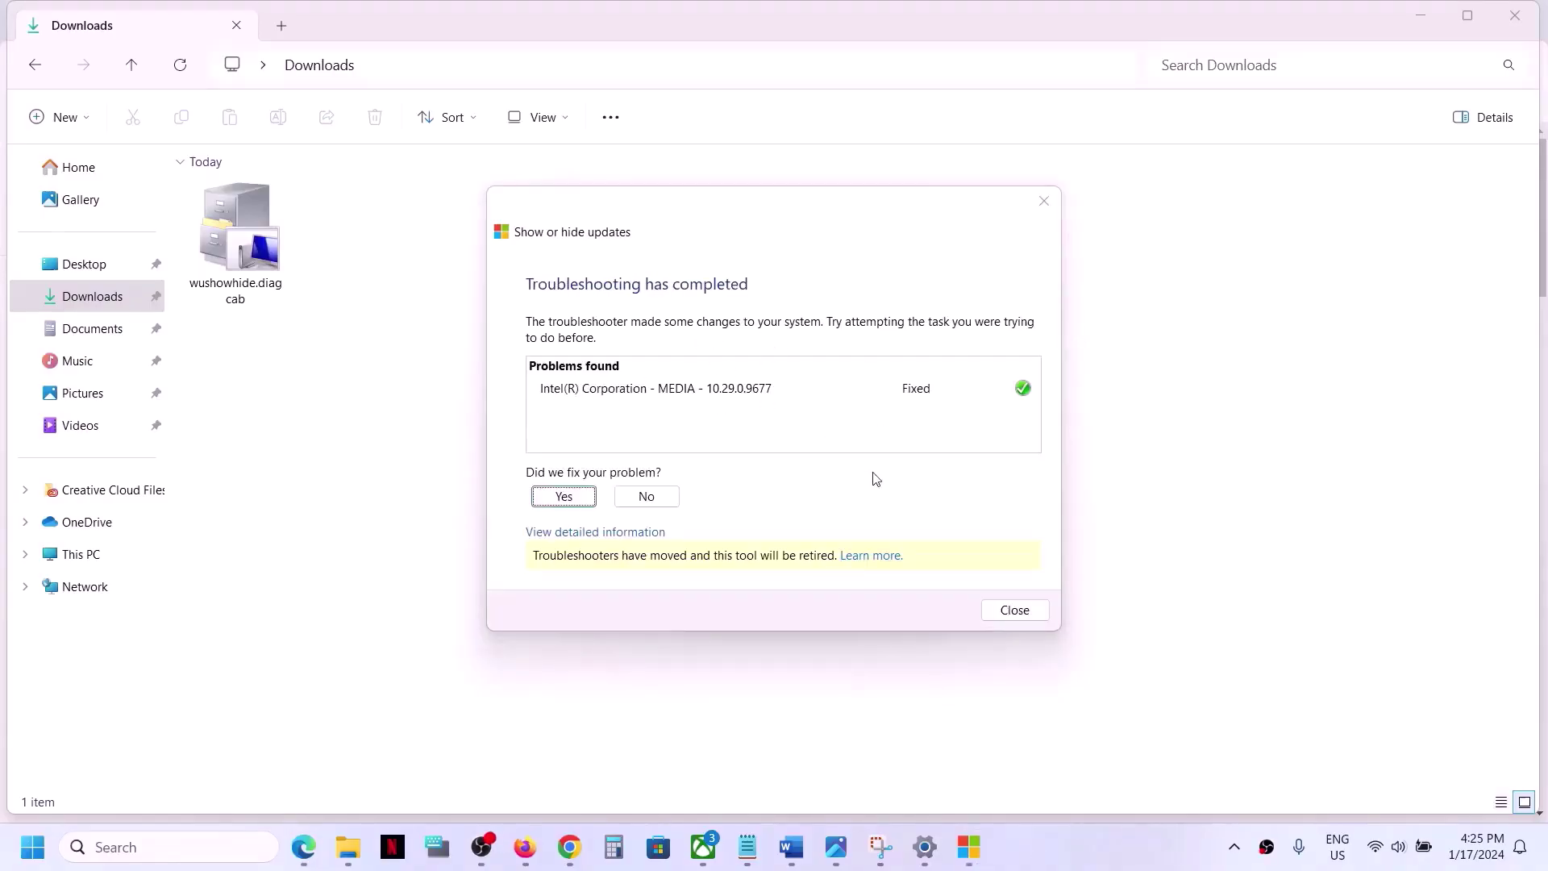
click(1040, 616)
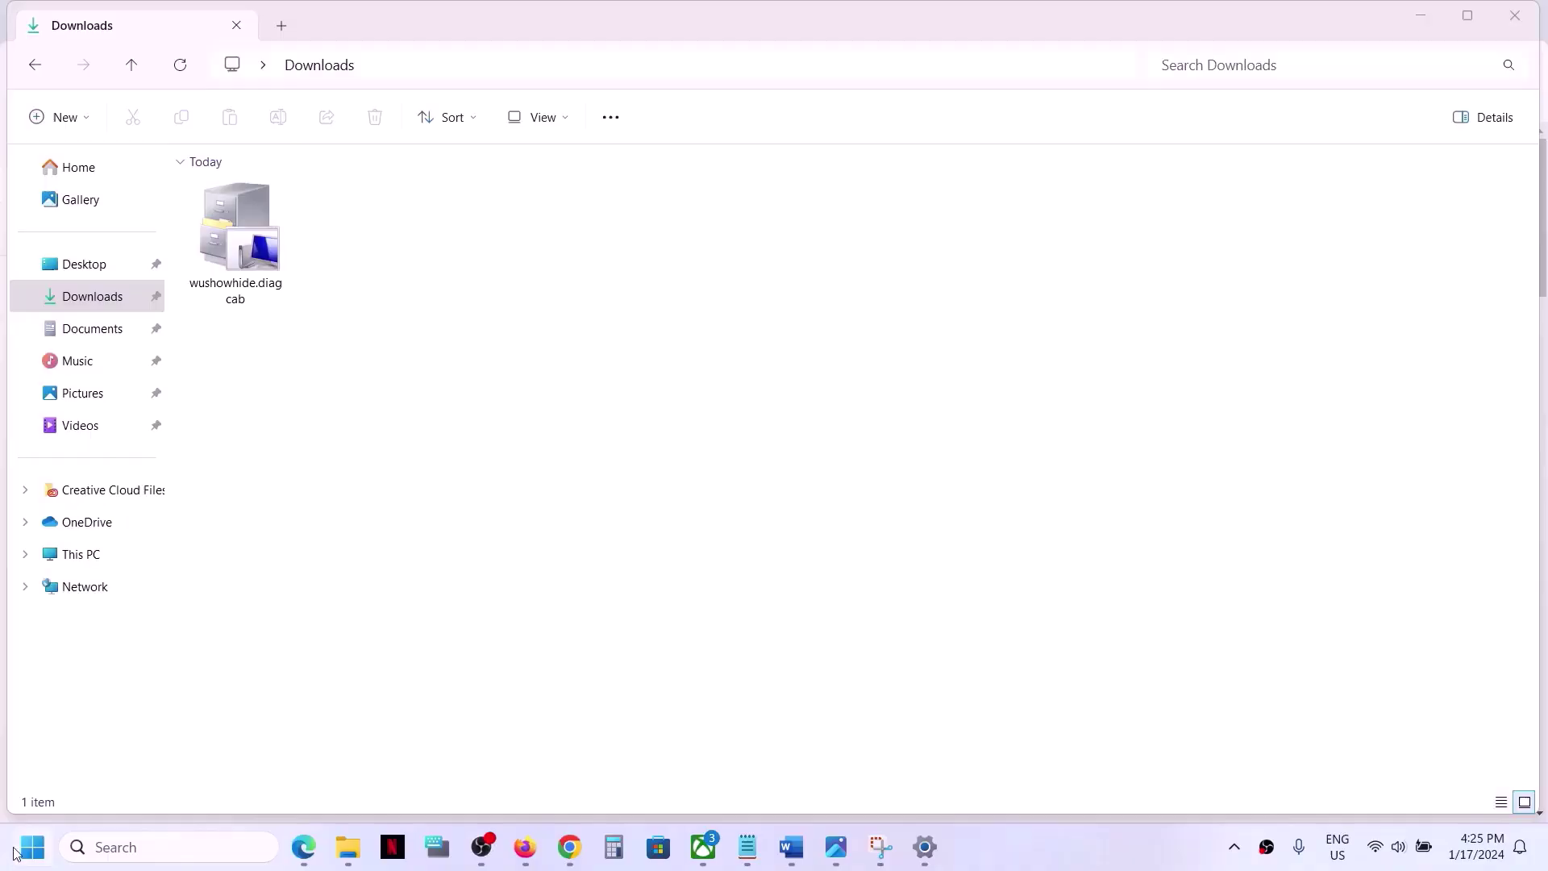
click(33, 848)
click(585, 776)
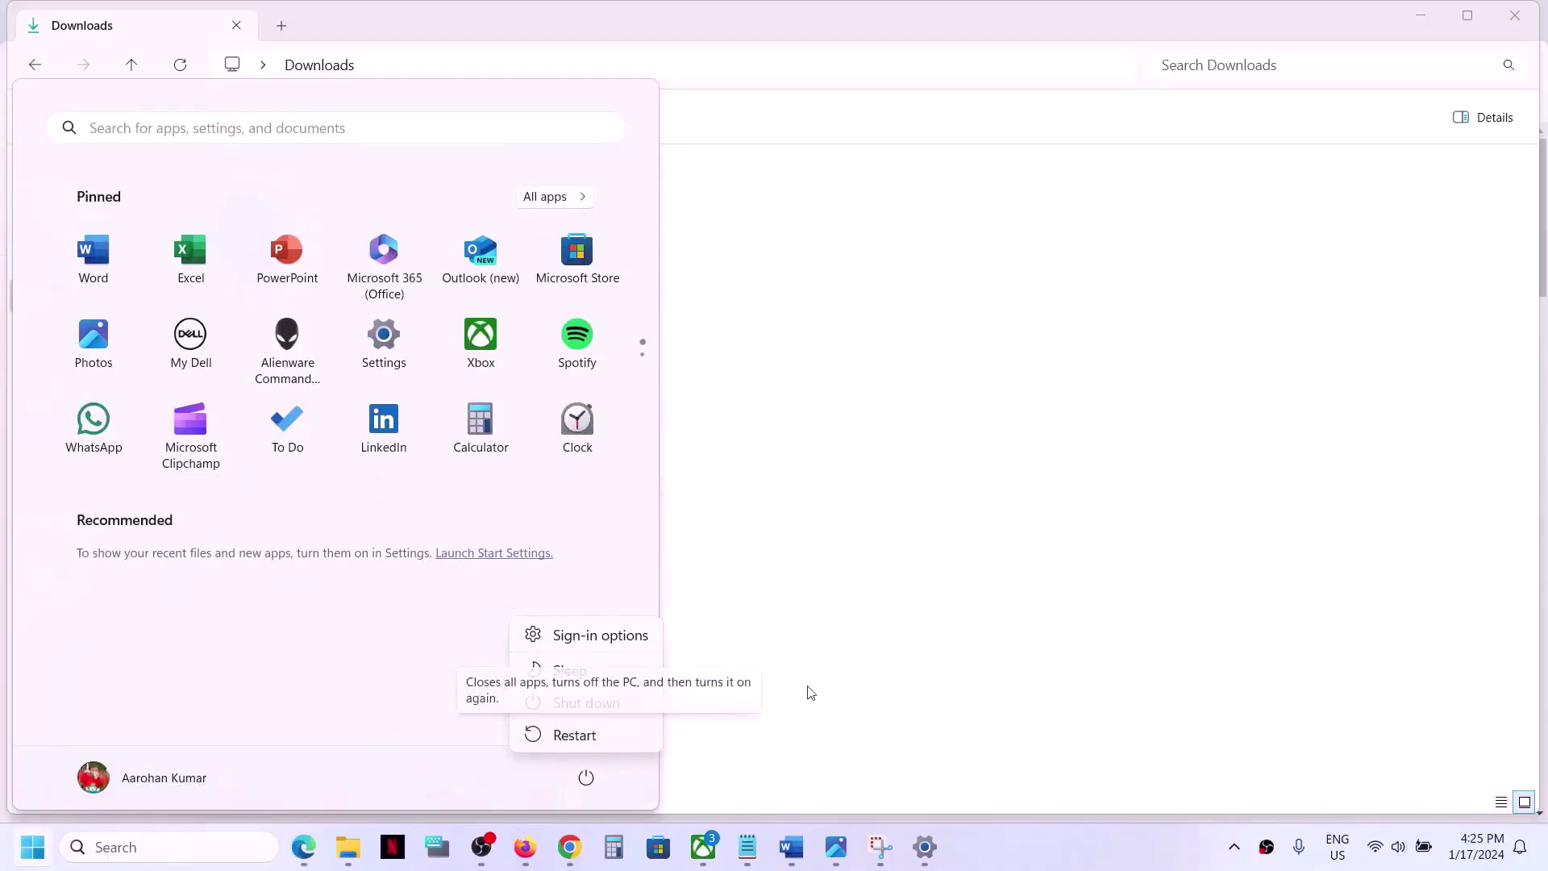
key(Escape)
click(379, 359)
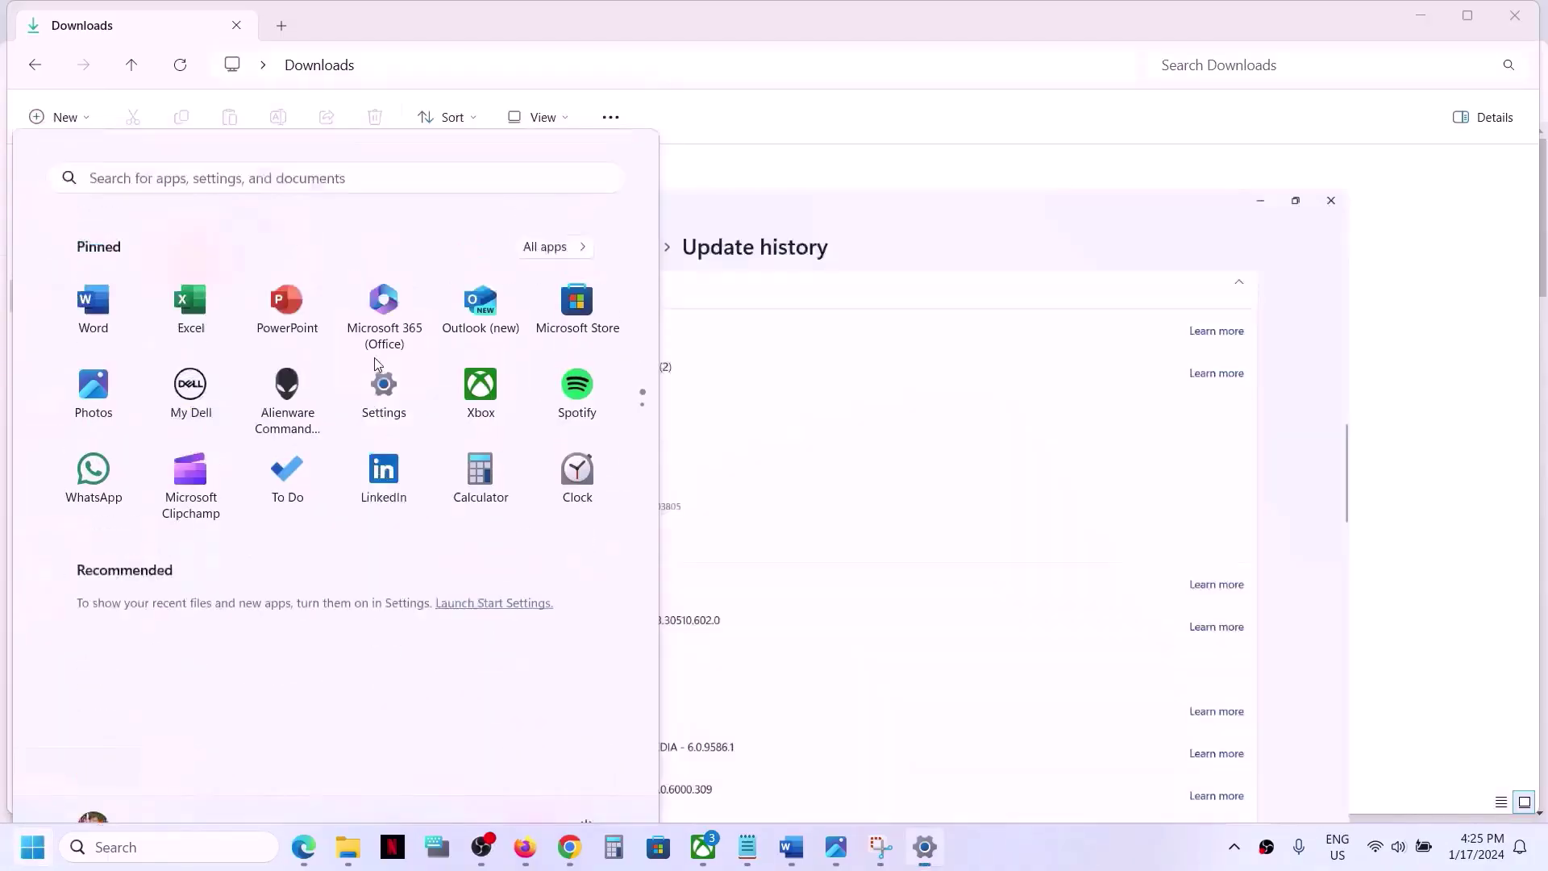
Step: Open the Windows Update page and run Check for updates
click(52, 665)
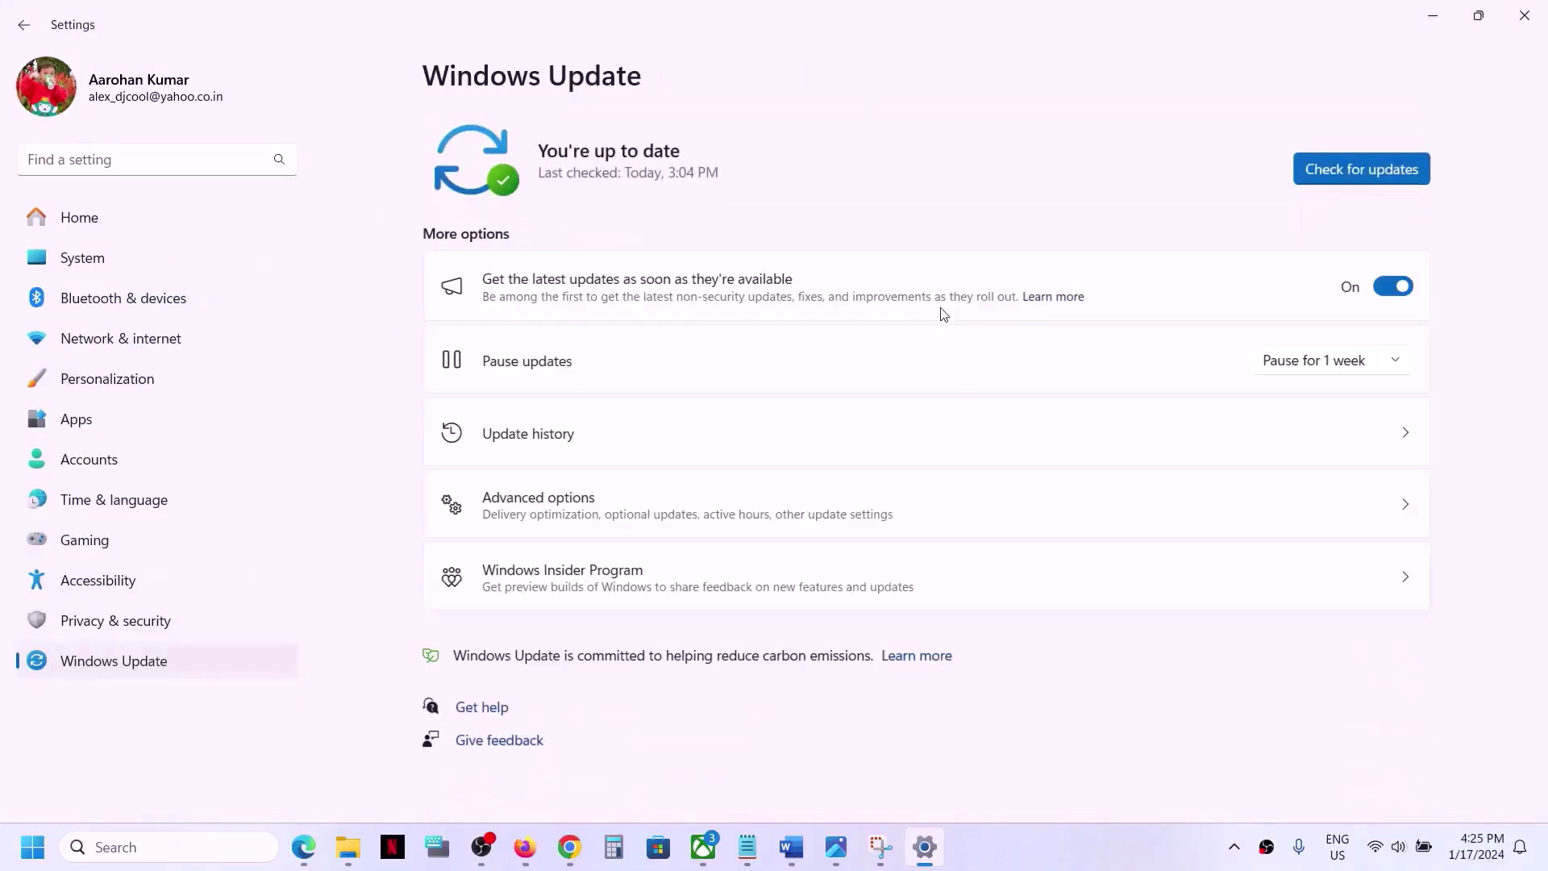
click(1334, 169)
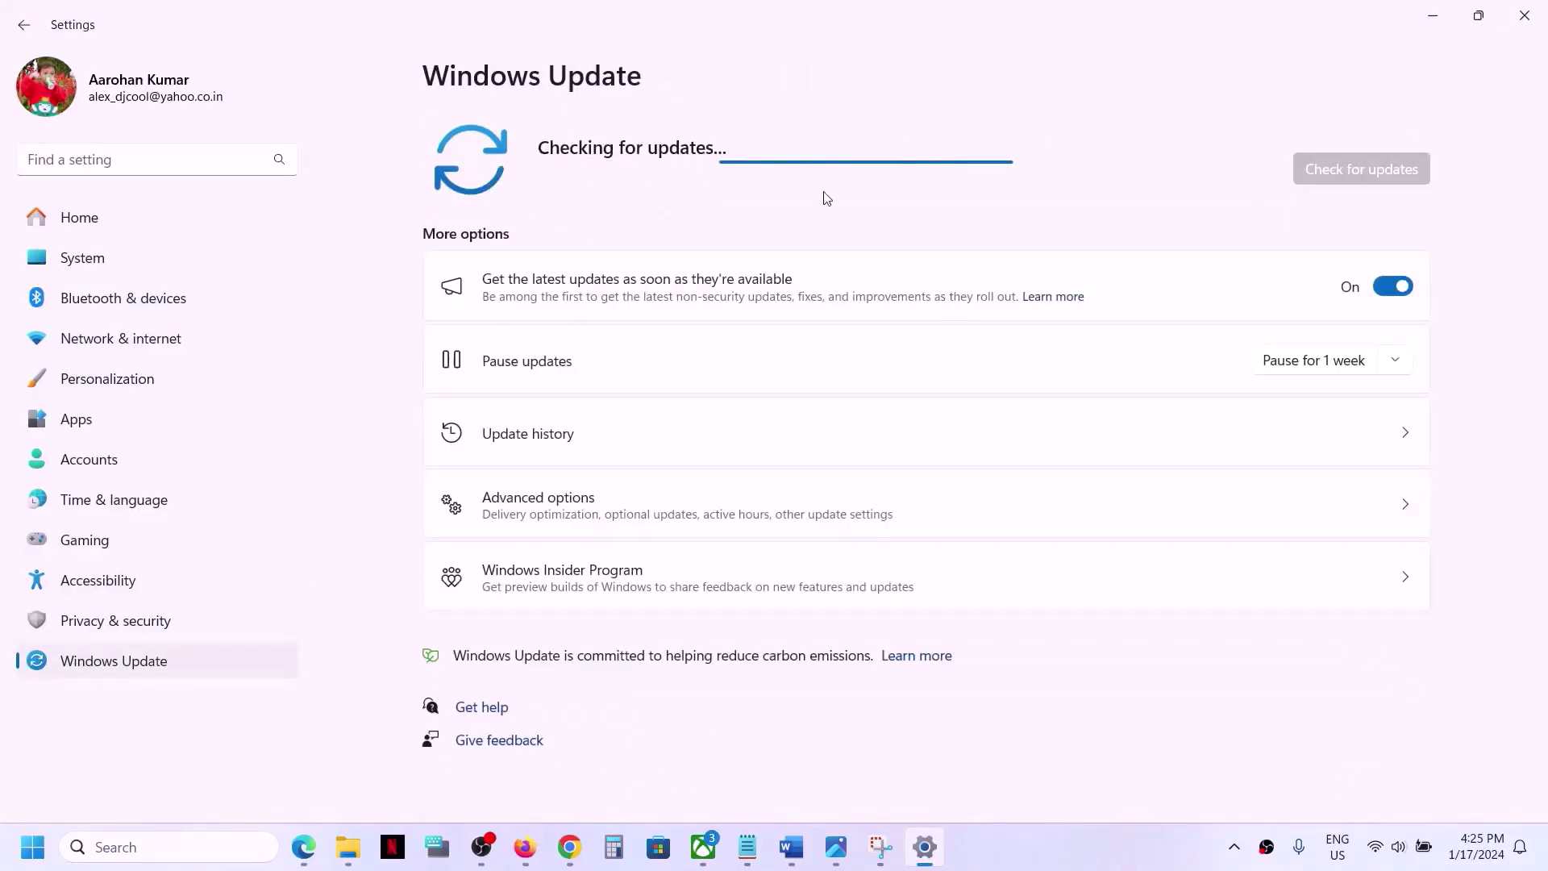